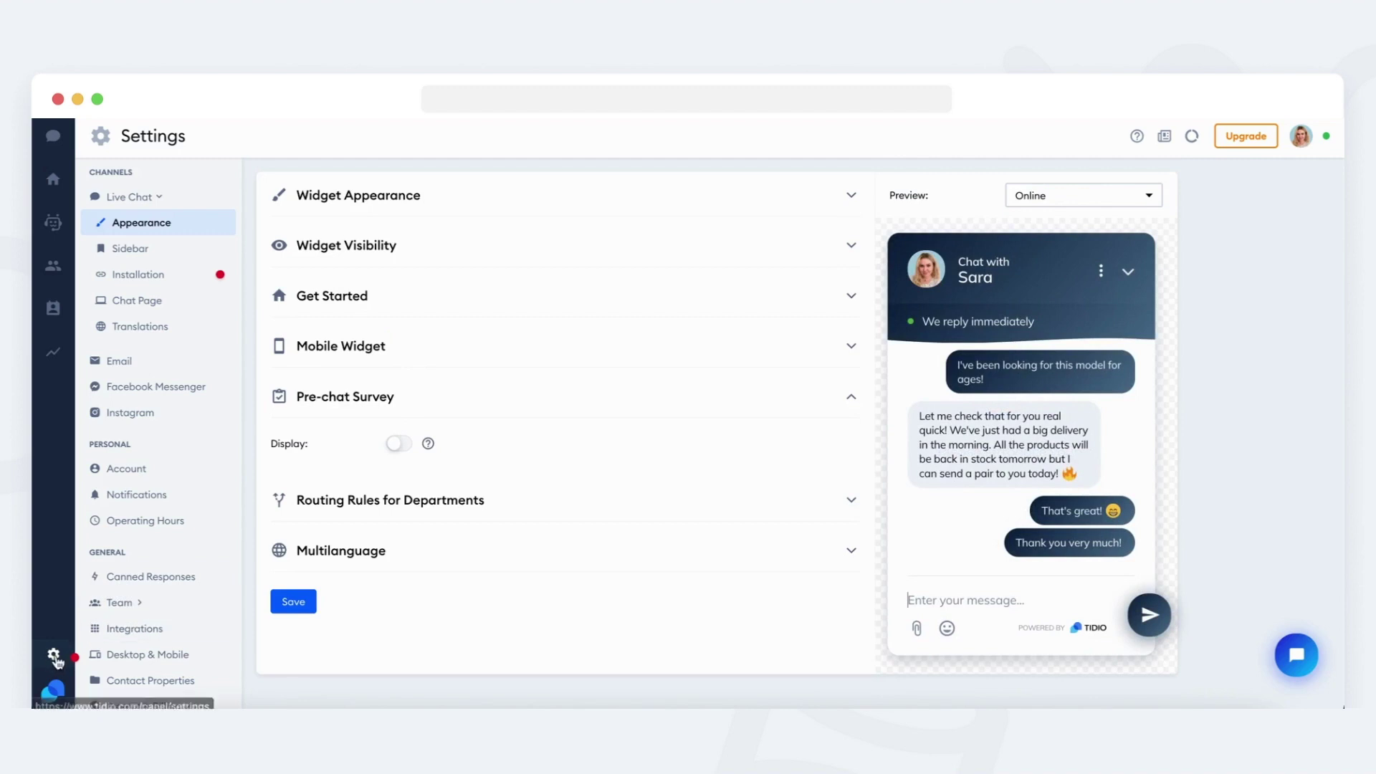
Turn on the pre-chat survey and change the email prompt to "What's your email address?".
{"action": "left_click", "coordinate": [399, 443]}
{"action": "scroll", "coordinate": [500, 516], "scroll_direction": "down", "scroll_amount": 1}
{"action": "left_click_drag", "start_coordinate": [551, 492], "coordinate": [453, 490]}
{"action": "key", "text": "BackSpace"}
{"action": "type", "text": "W"}
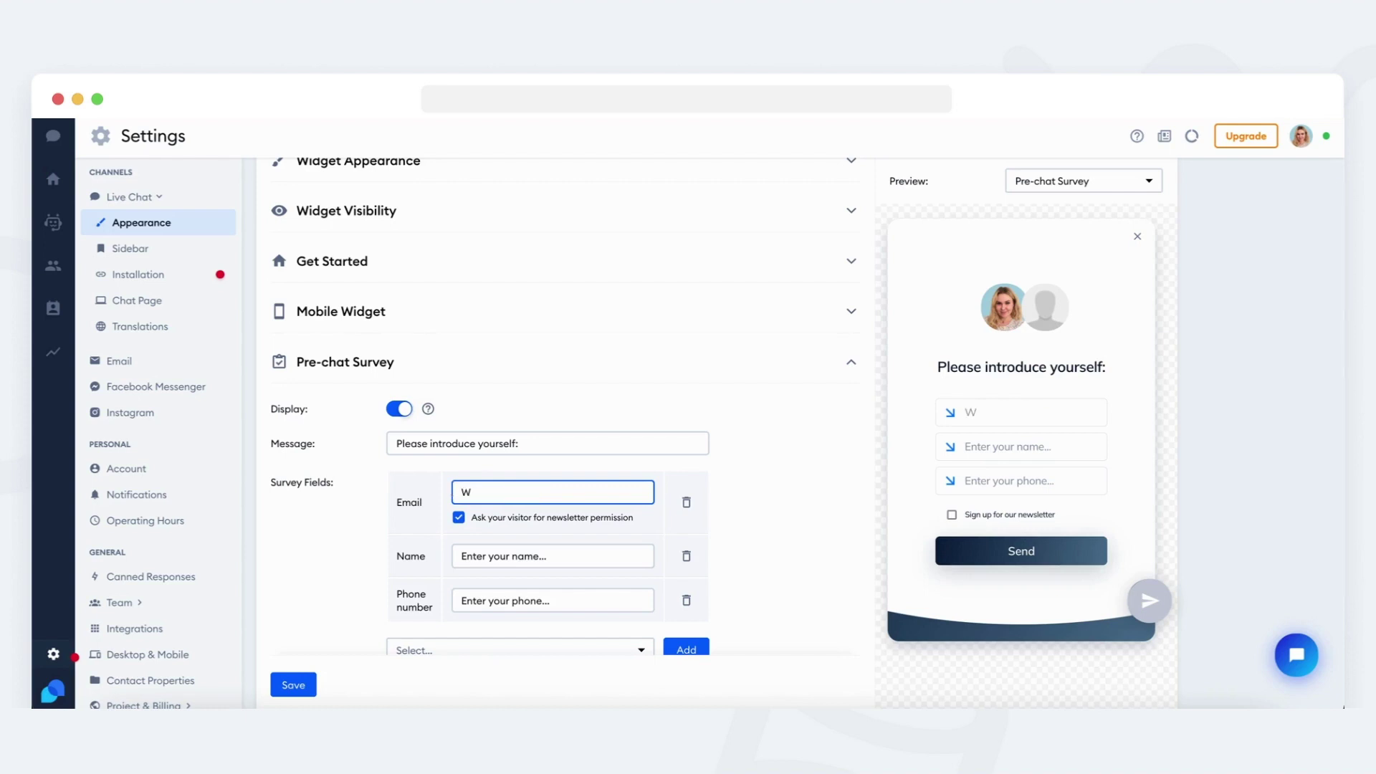
{"action": "type", "text": "hat's your email address?"}
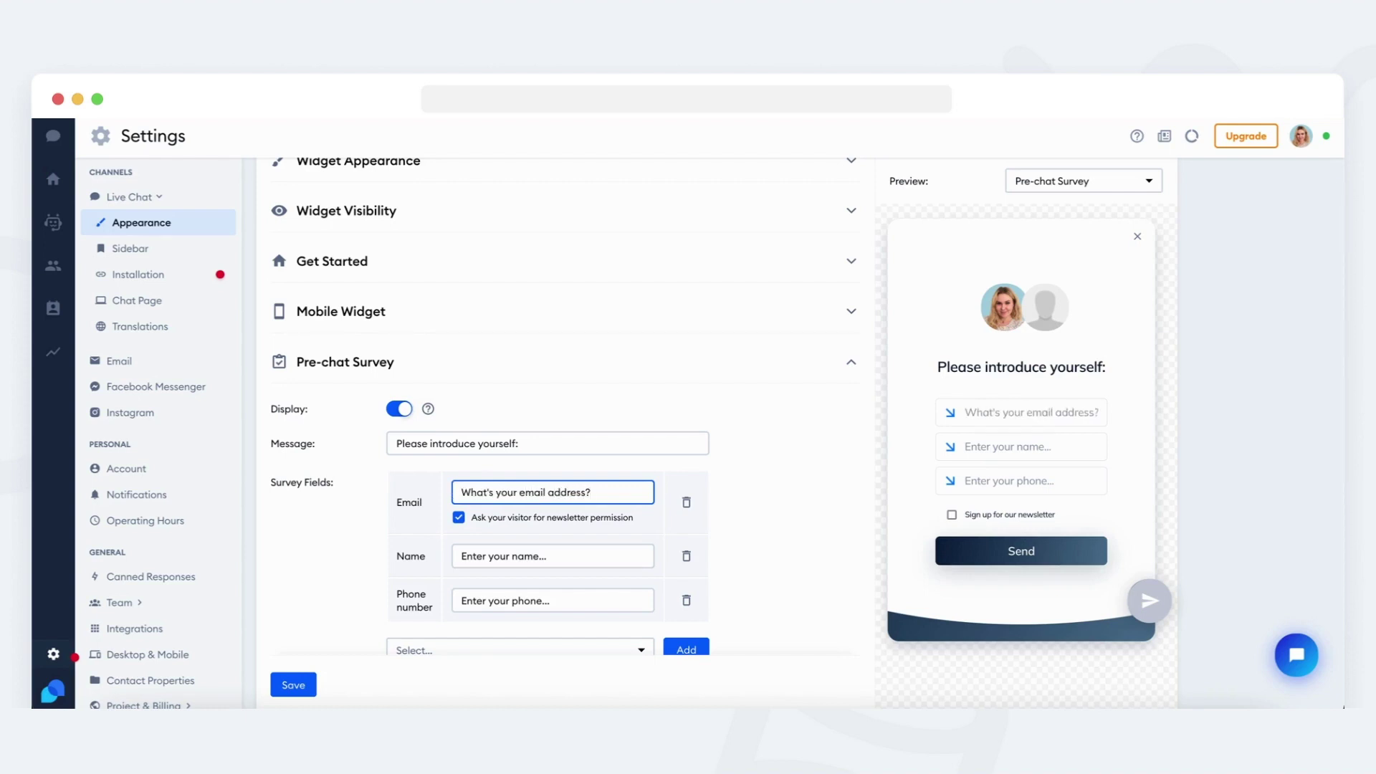
Fill the preview survey with a test email, name and phone, opt in to the newsletter, and send it.
{"action": "left_click", "coordinate": [1058, 418]}
{"action": "scroll", "coordinate": [1058, 420], "scroll_direction": "down", "scroll_amount": 1}
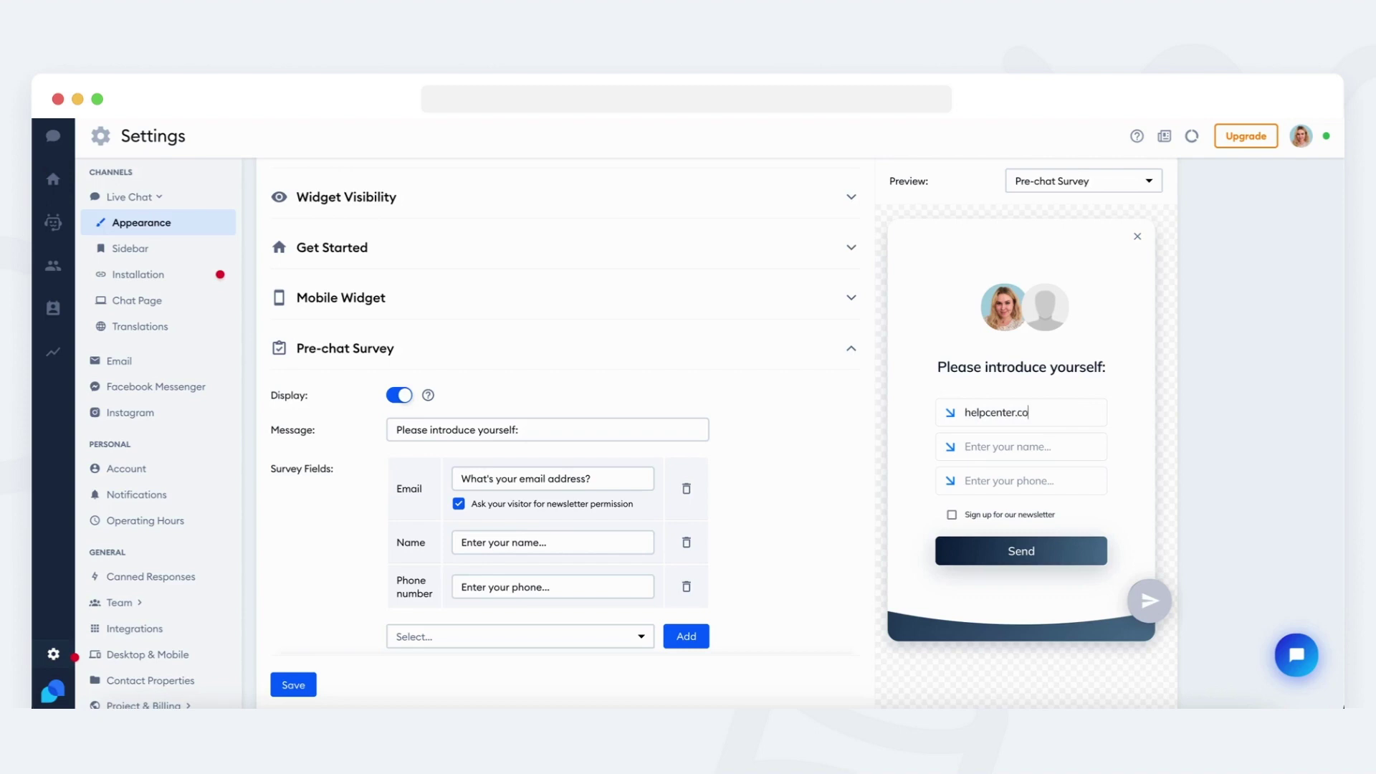
{"action": "left_click", "coordinate": [1069, 493]}
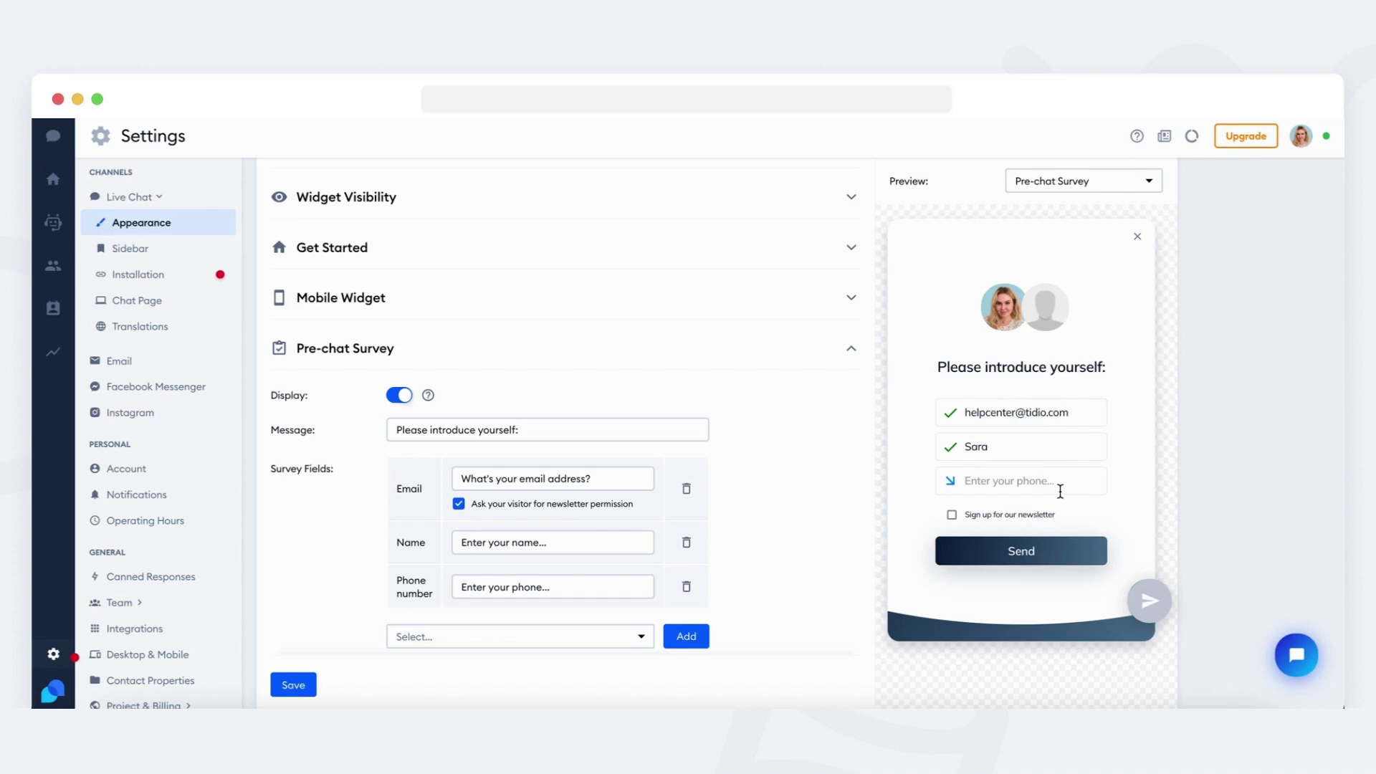
{"action": "type", "text": "999999999"}
{"action": "left_click", "coordinate": [1037, 516]}
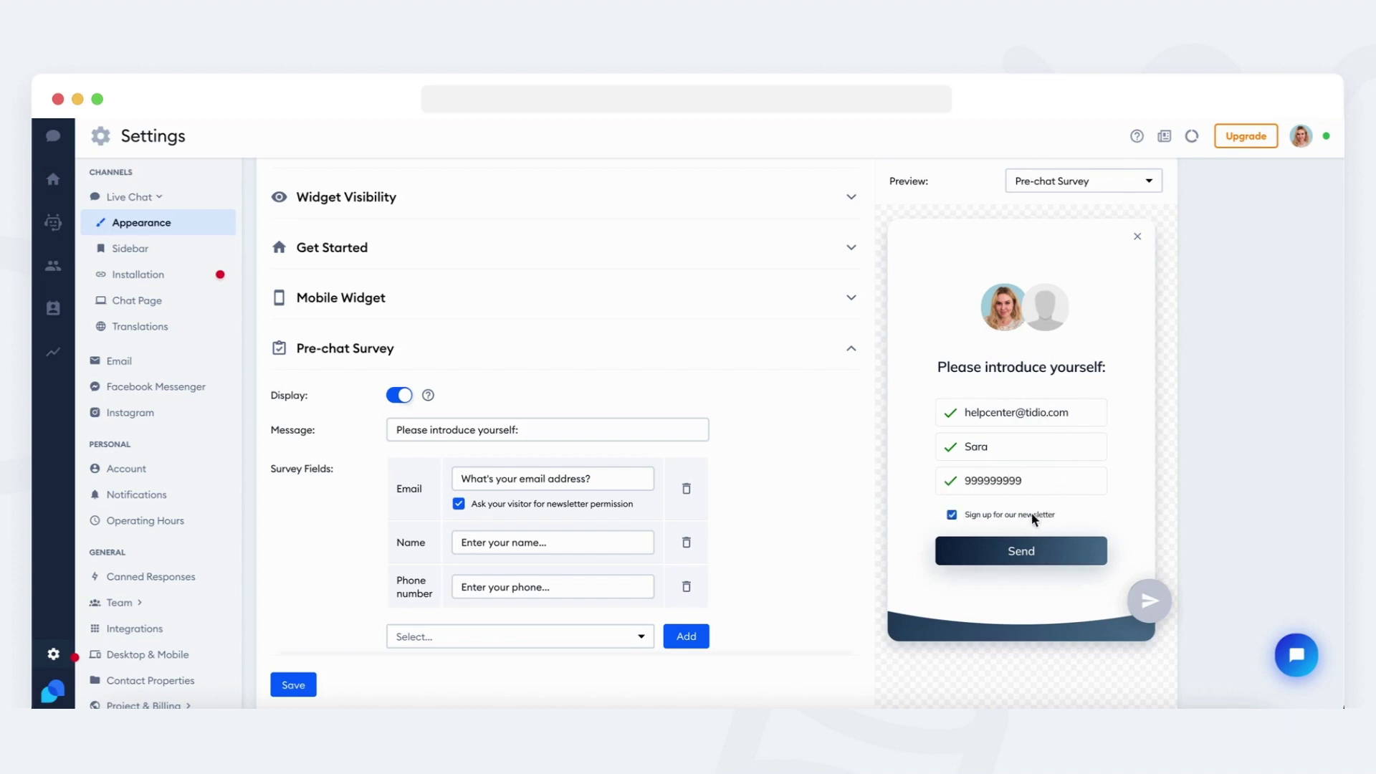
{"action": "left_click", "coordinate": [1044, 559]}
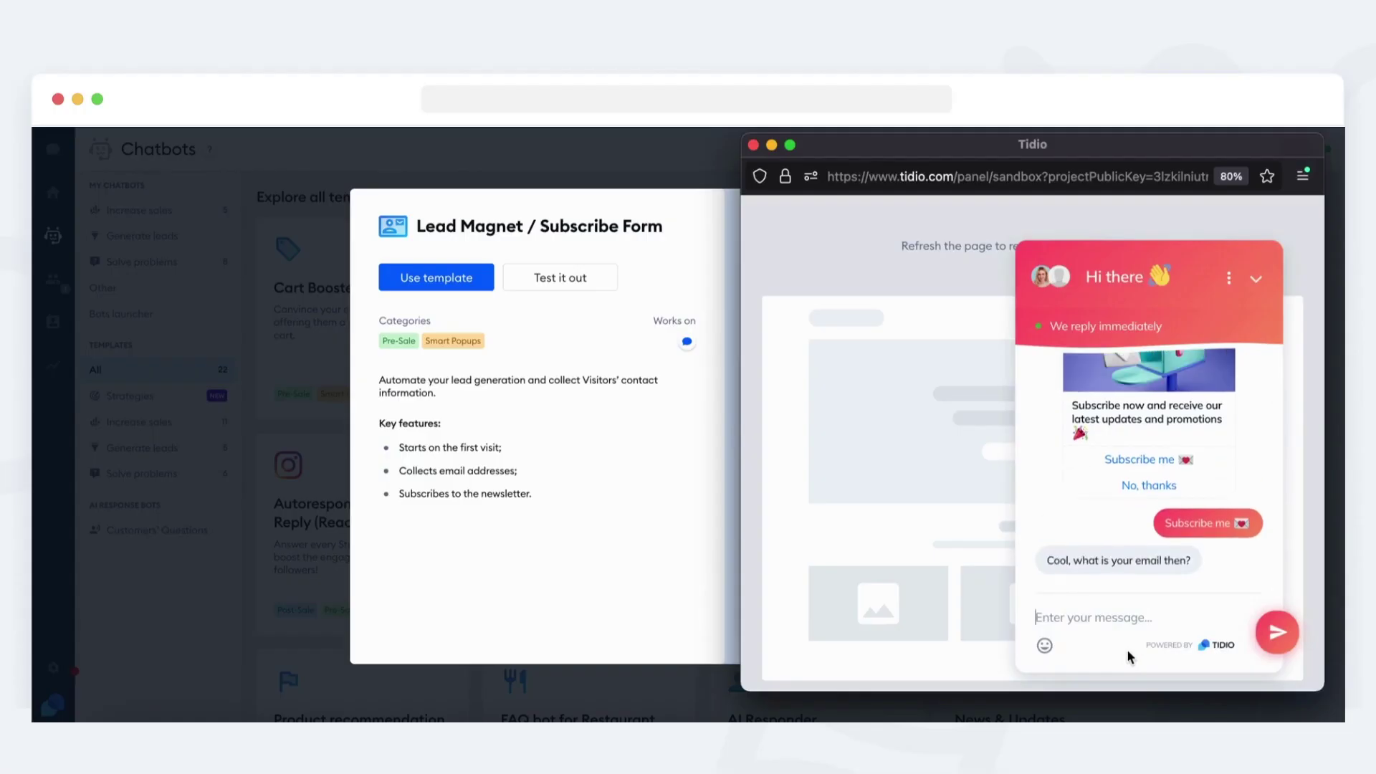
Send a test email address to the Lead Magnet bot in the sandbox chat.
{"action": "key", "text": "Return"}
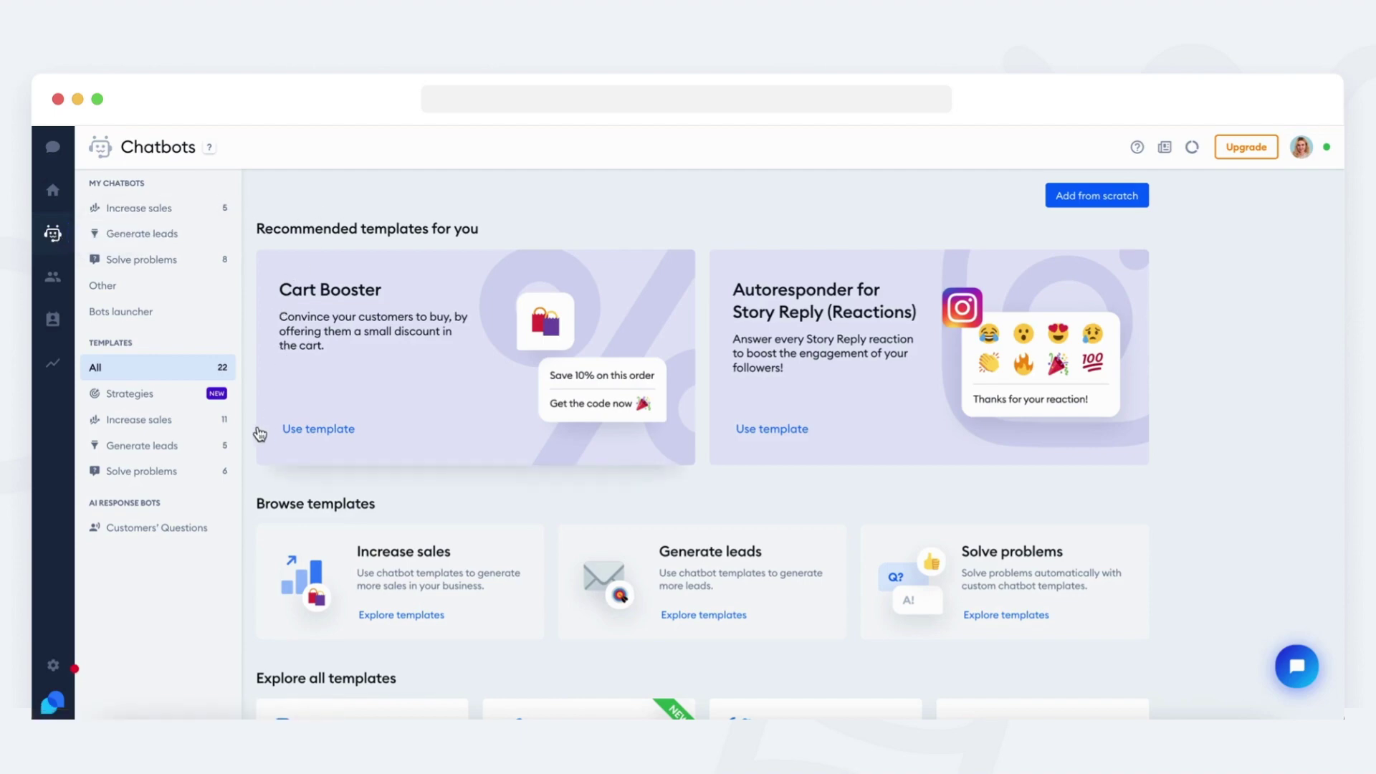
{"action": "scroll", "coordinate": [260, 433], "scroll_direction": "down", "scroll_amount": 5}
{"action": "scroll", "coordinate": [260, 434], "scroll_direction": "down", "scroll_amount": 3}
{"action": "scroll", "coordinate": [259, 434], "scroll_direction": "up", "scroll_amount": 10}
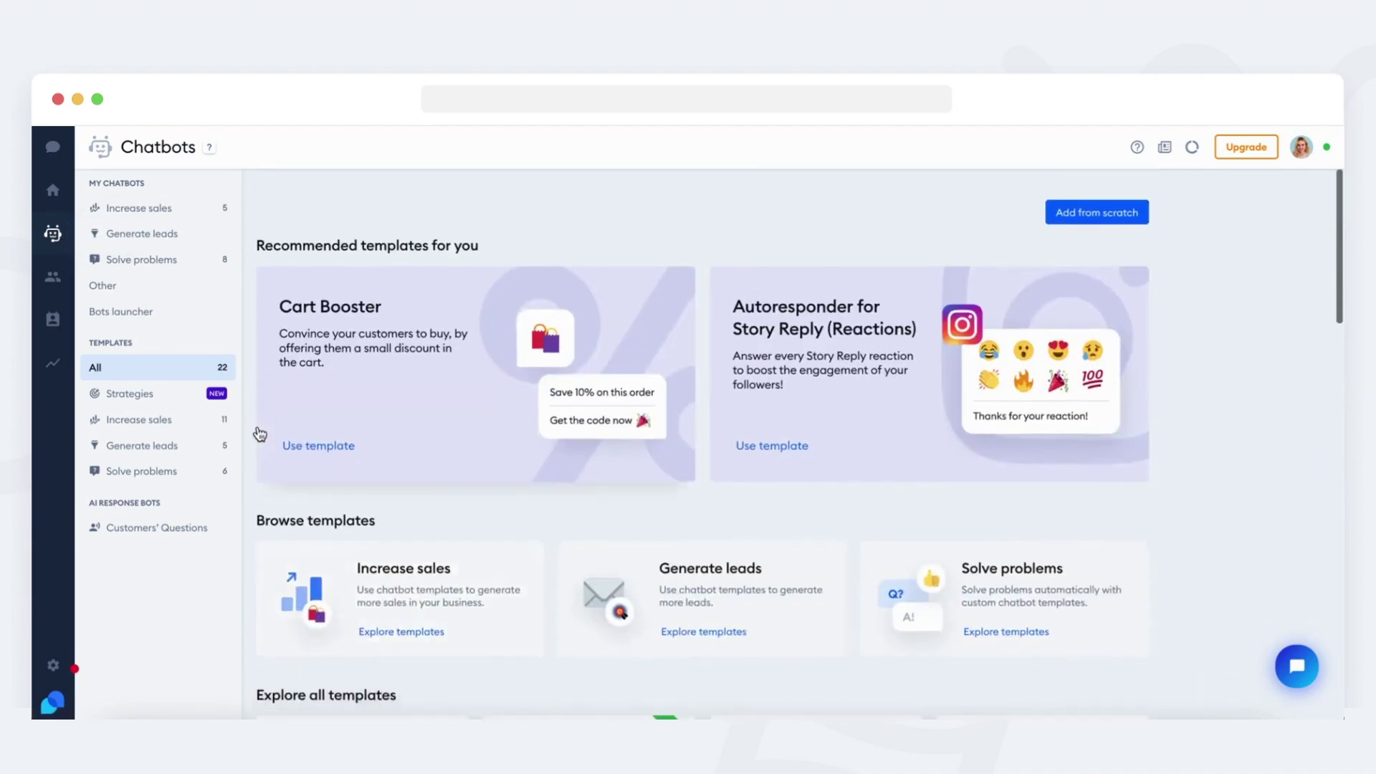
Create a blank chatbot with the First visit on site trigger.
{"action": "left_click", "coordinate": [1097, 206]}
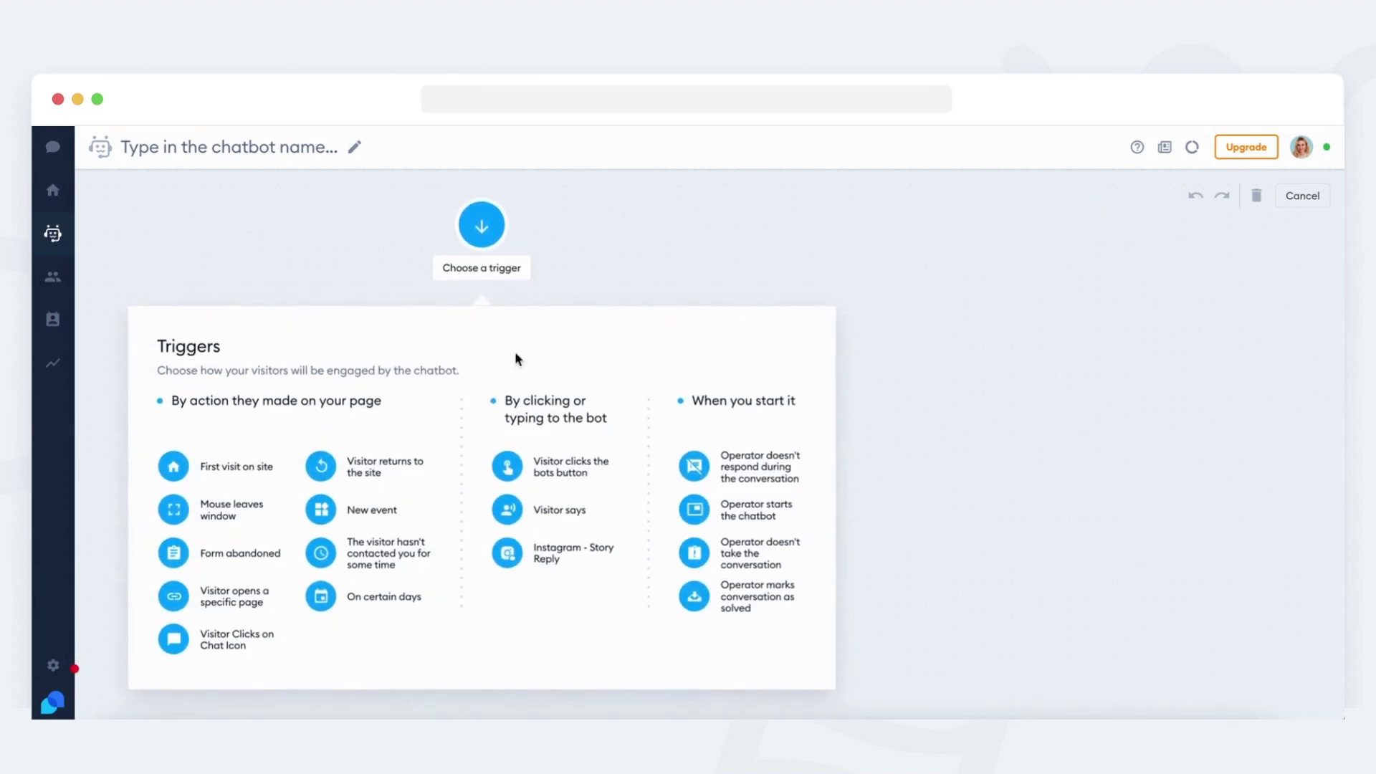
{"action": "left_click", "coordinate": [260, 471]}
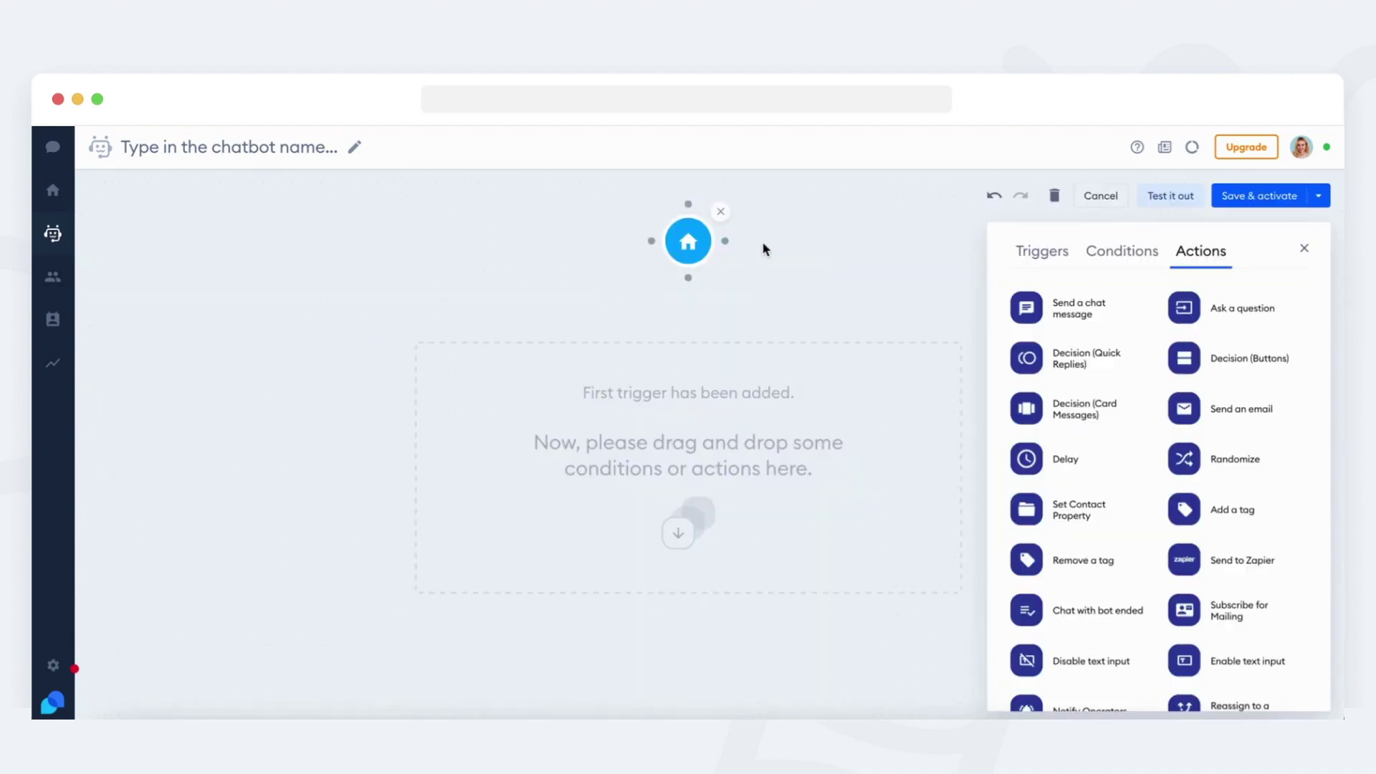
{"action": "scroll", "coordinate": [1132, 300], "scroll_direction": "down", "scroll_amount": 3}
{"action": "scroll", "coordinate": [1133, 300], "scroll_direction": "up", "scroll_amount": 3}
{"action": "mouse_move", "coordinate": [1215, 319]}
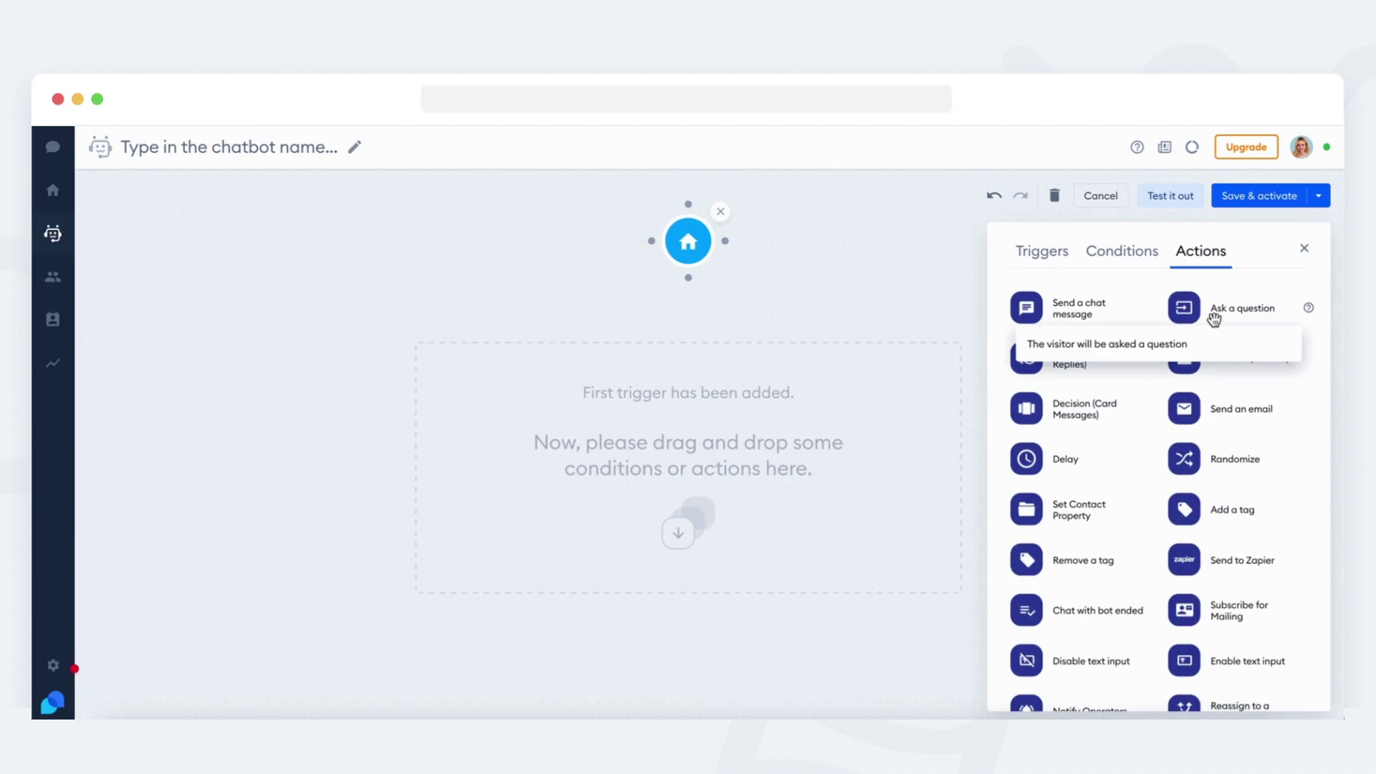
Add an Ask a question step reading 'What is your email address?' with Email validation.
{"action": "left_click_drag", "start_coordinate": [1215, 319], "coordinate": [721, 388]}
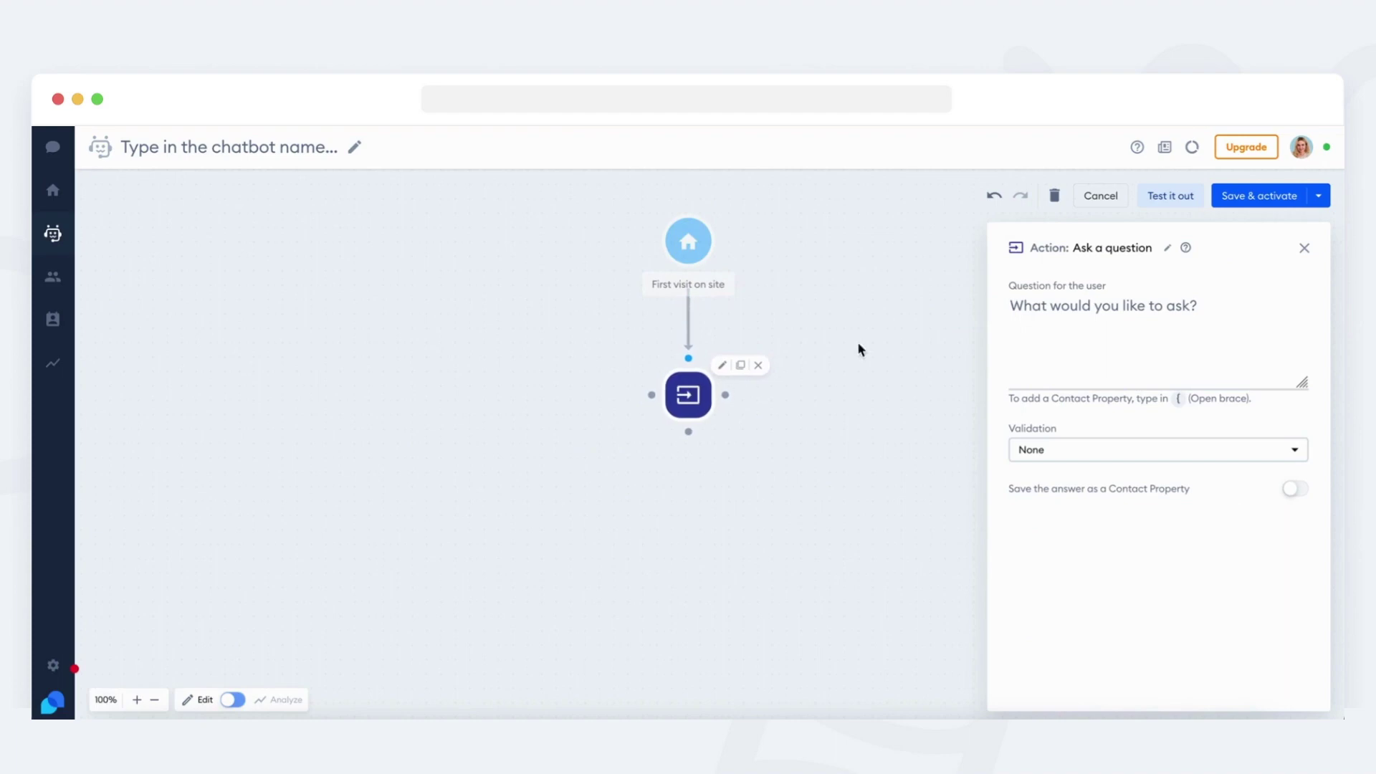
{"action": "left_click", "coordinate": [1036, 310]}
{"action": "type", "text": "Wha"}
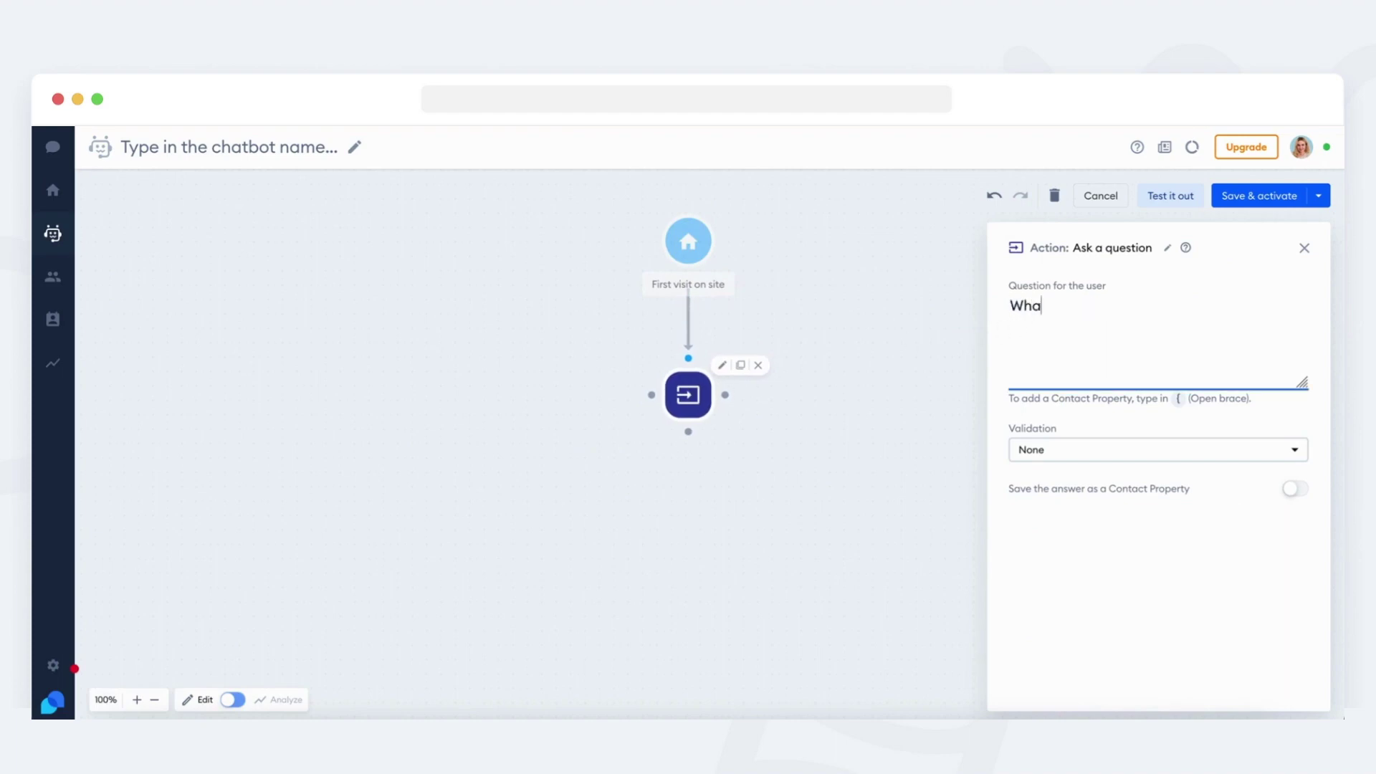
{"action": "type", "text": "t is your email address?"}
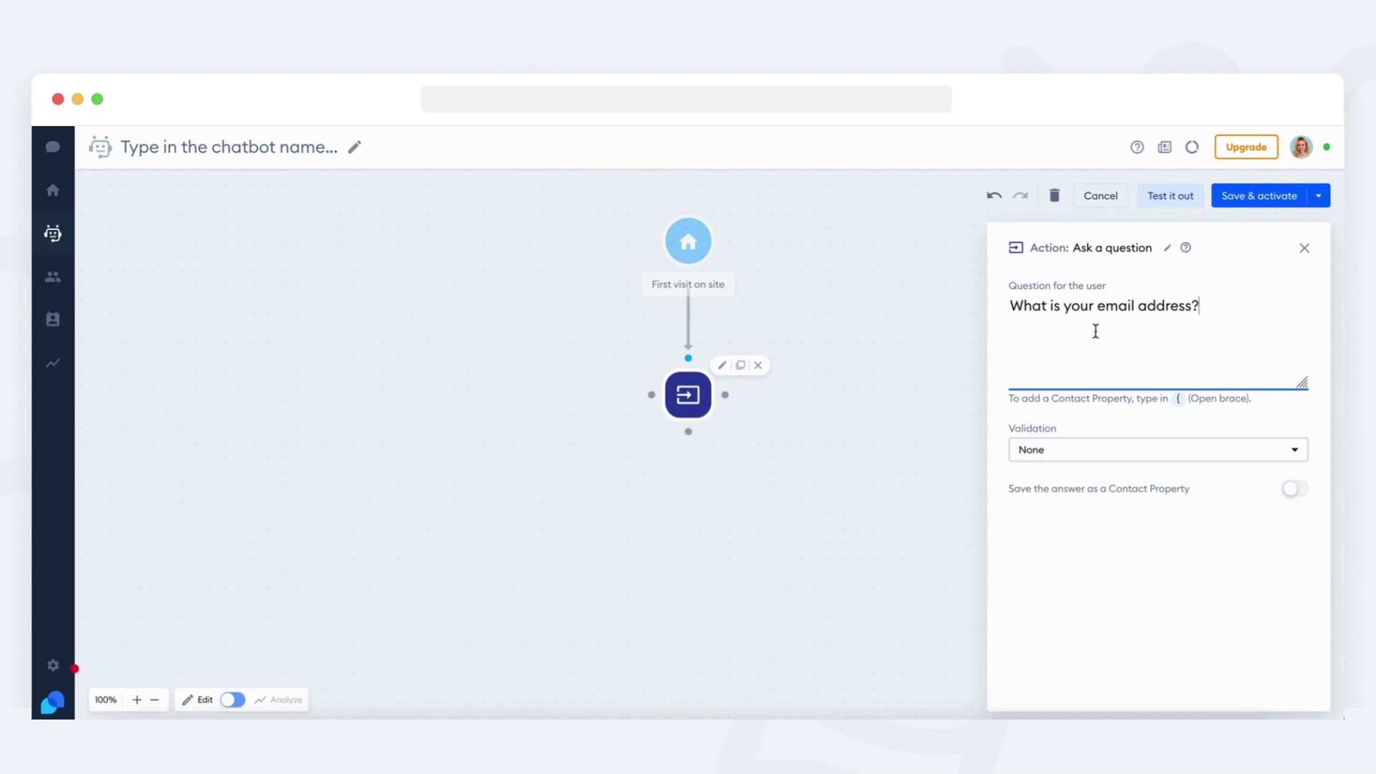
{"action": "left_click", "coordinate": [1079, 454]}
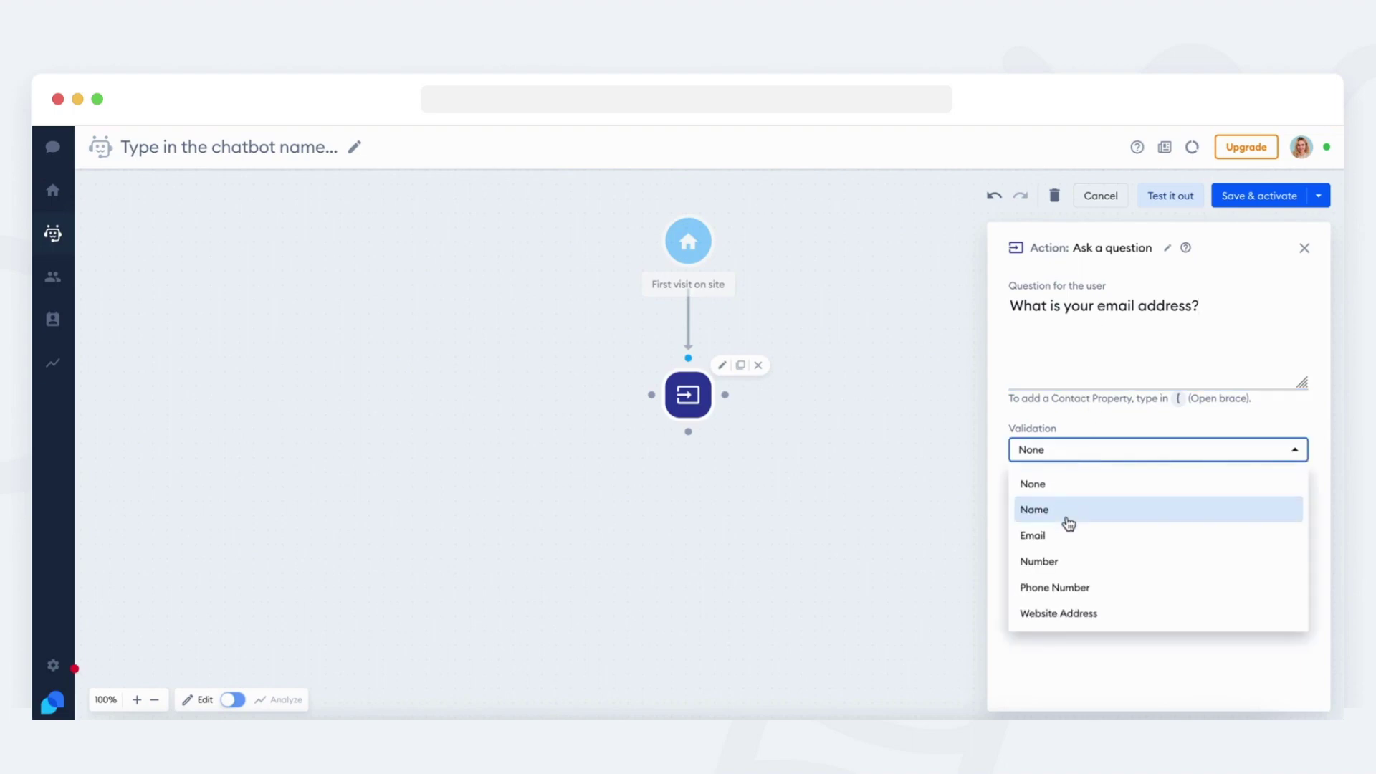
{"action": "left_click", "coordinate": [1071, 546]}
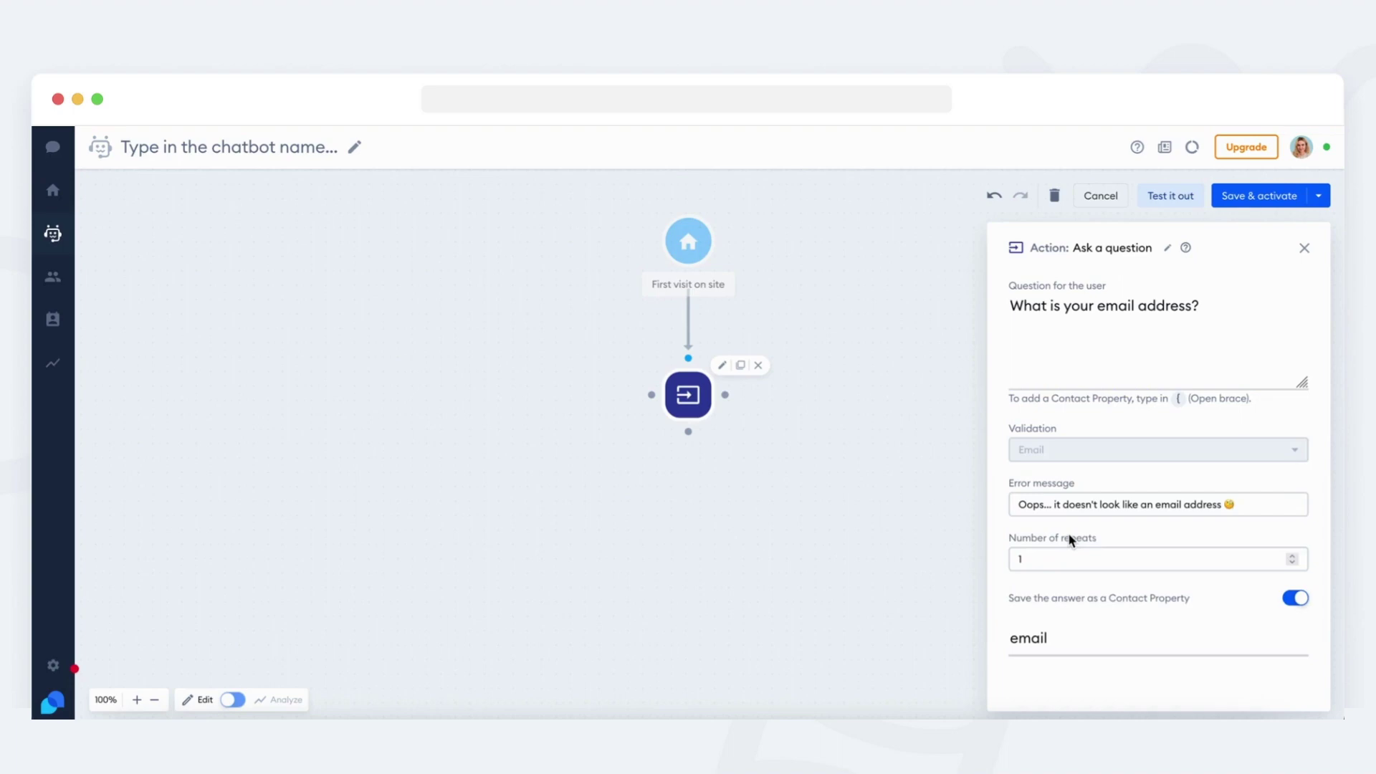
Allow 2 repeats and save the answer to the email contact property.
{"action": "left_click_drag", "start_coordinate": [1063, 504], "coordinate": [1083, 508]}
{"action": "triple_click", "coordinate": [1083, 508]}
{"action": "left_click", "coordinate": [1086, 558]}
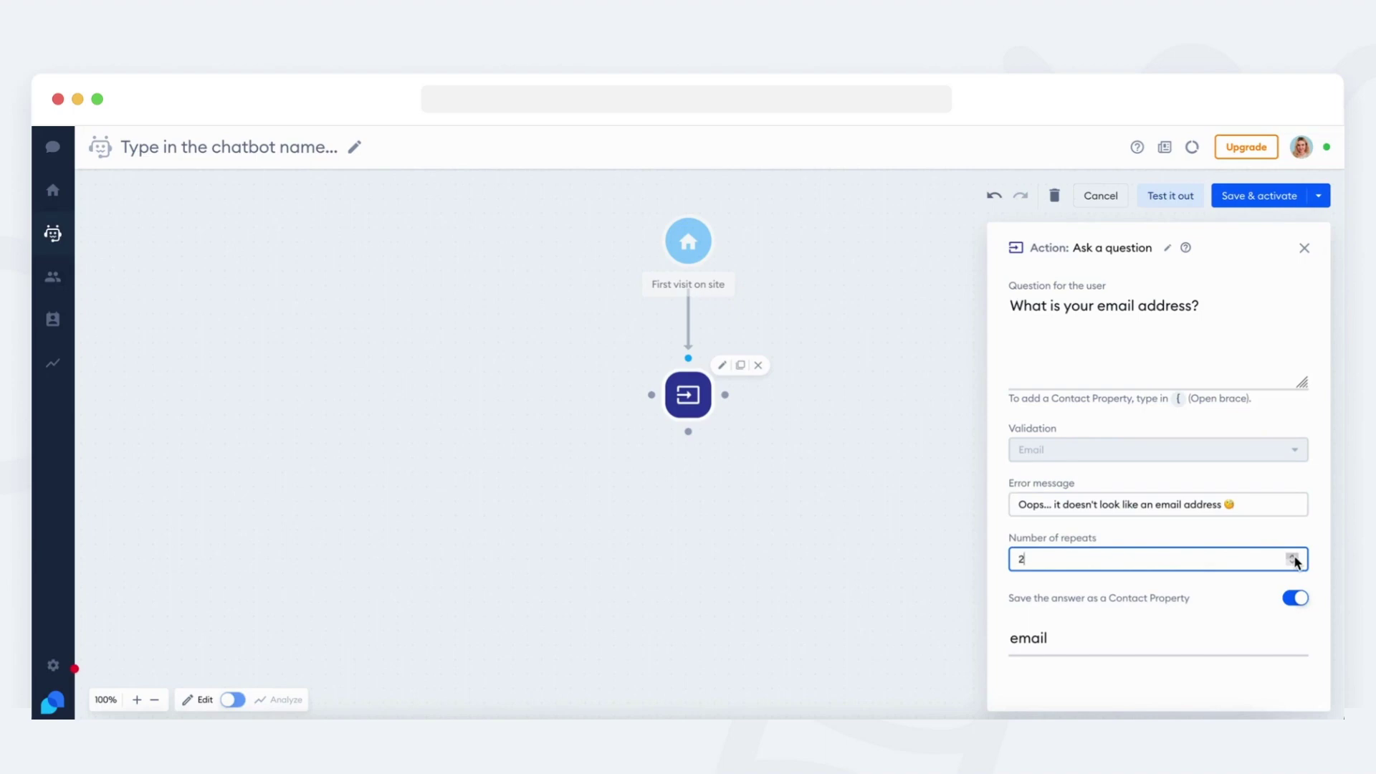
{"action": "left_click", "coordinate": [1142, 597]}
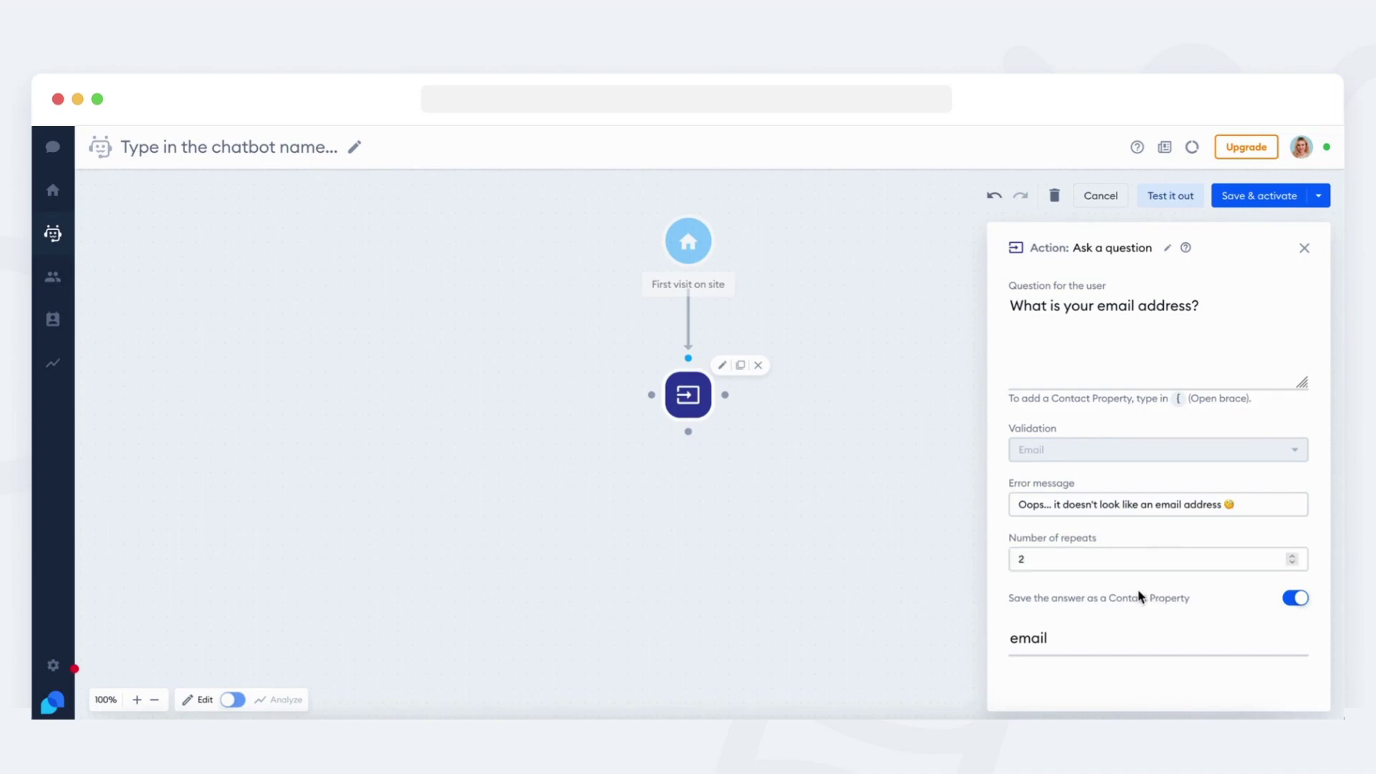
{"action": "left_click", "coordinate": [1296, 600]}
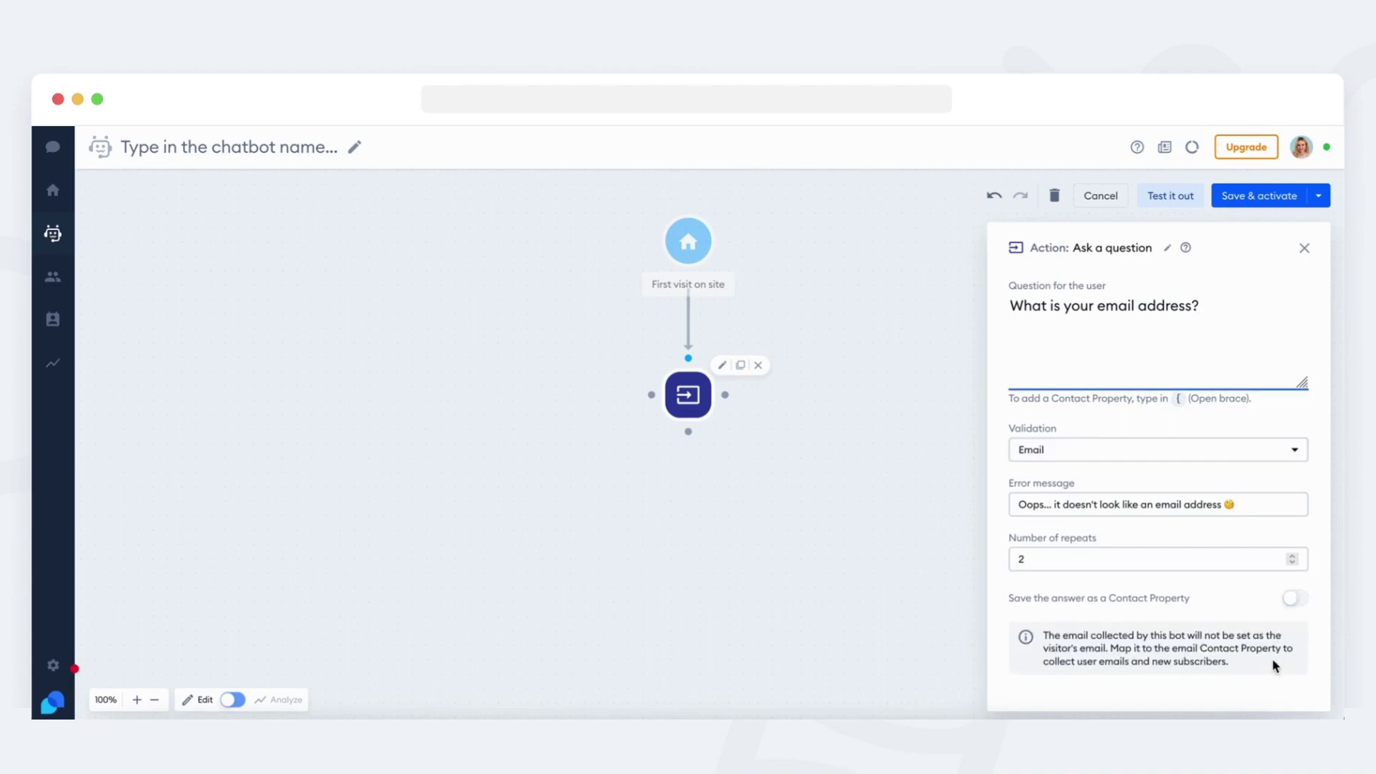
{"action": "left_click", "coordinate": [1295, 598]}
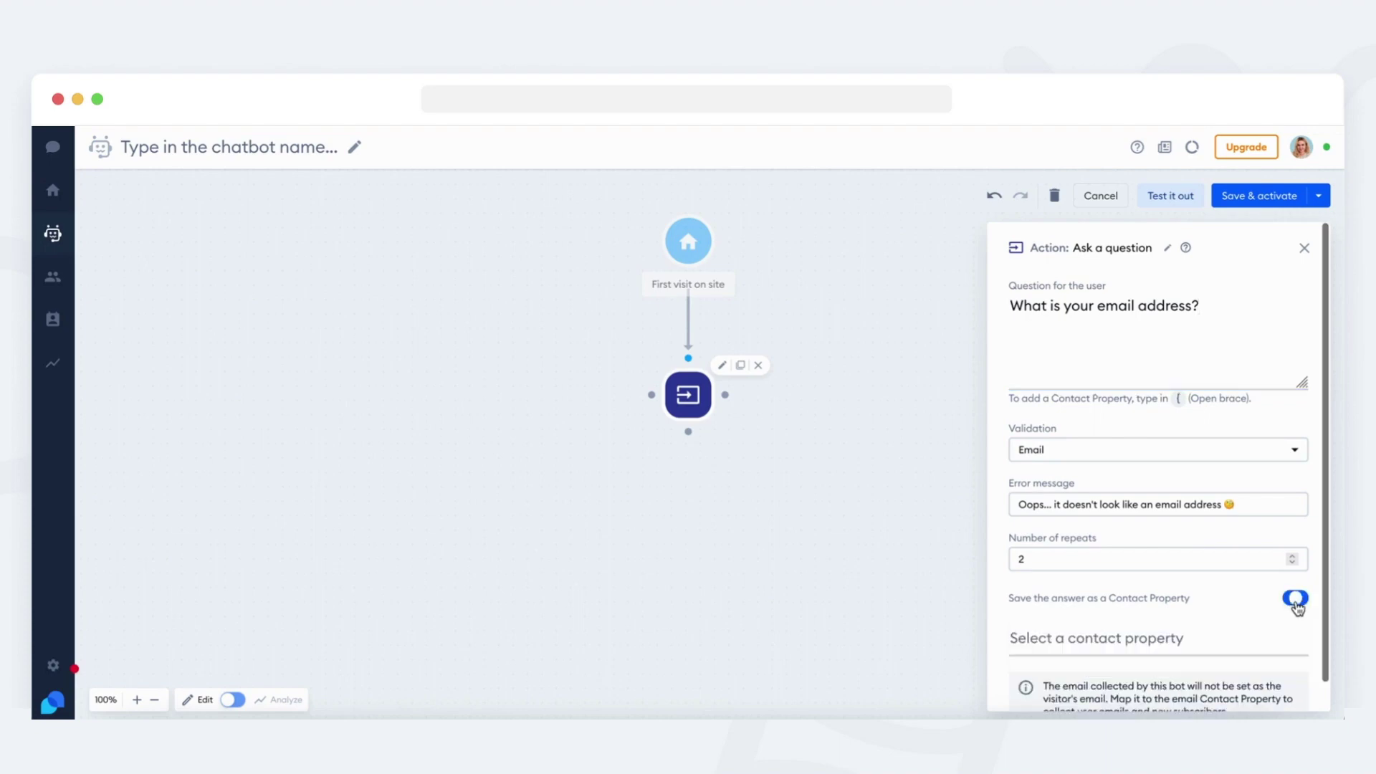
{"action": "left_click", "coordinate": [1213, 611]}
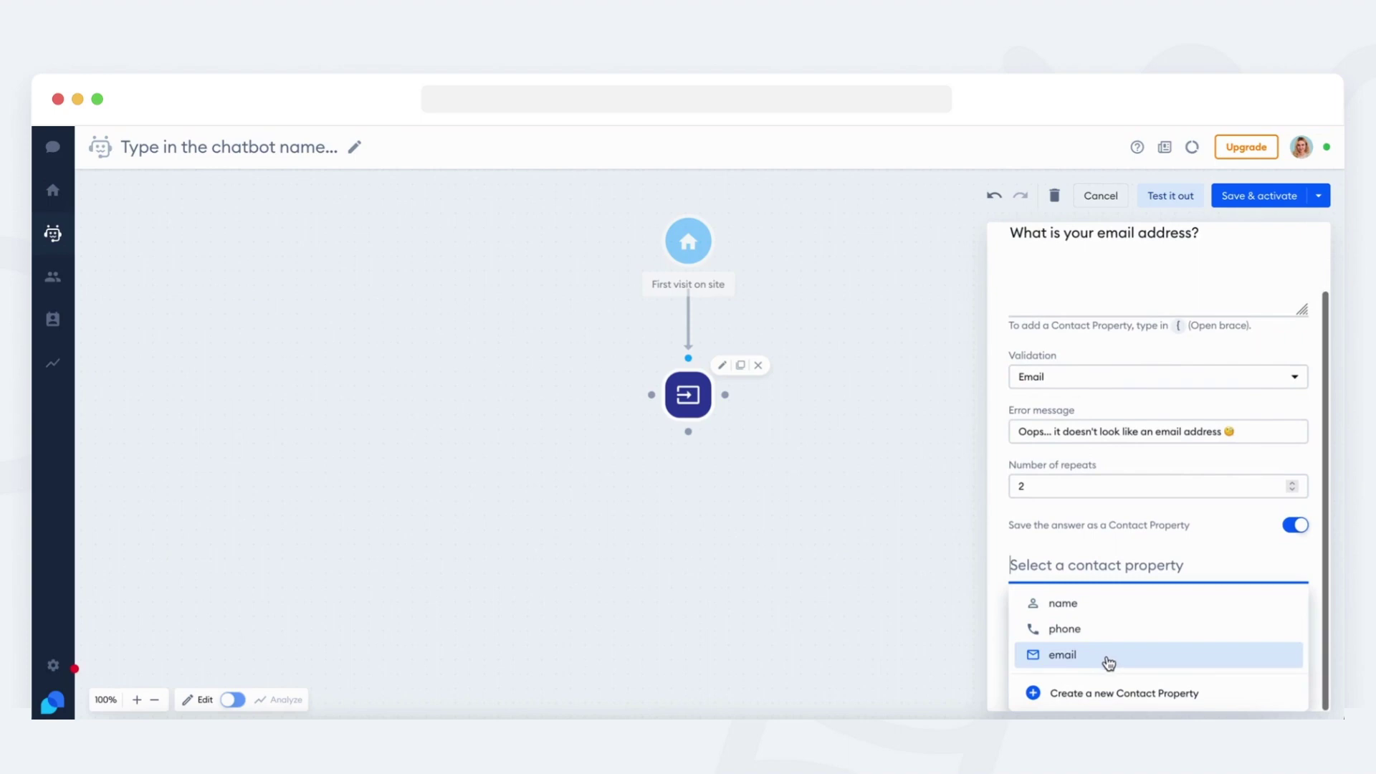
{"action": "left_click", "coordinate": [1117, 661]}
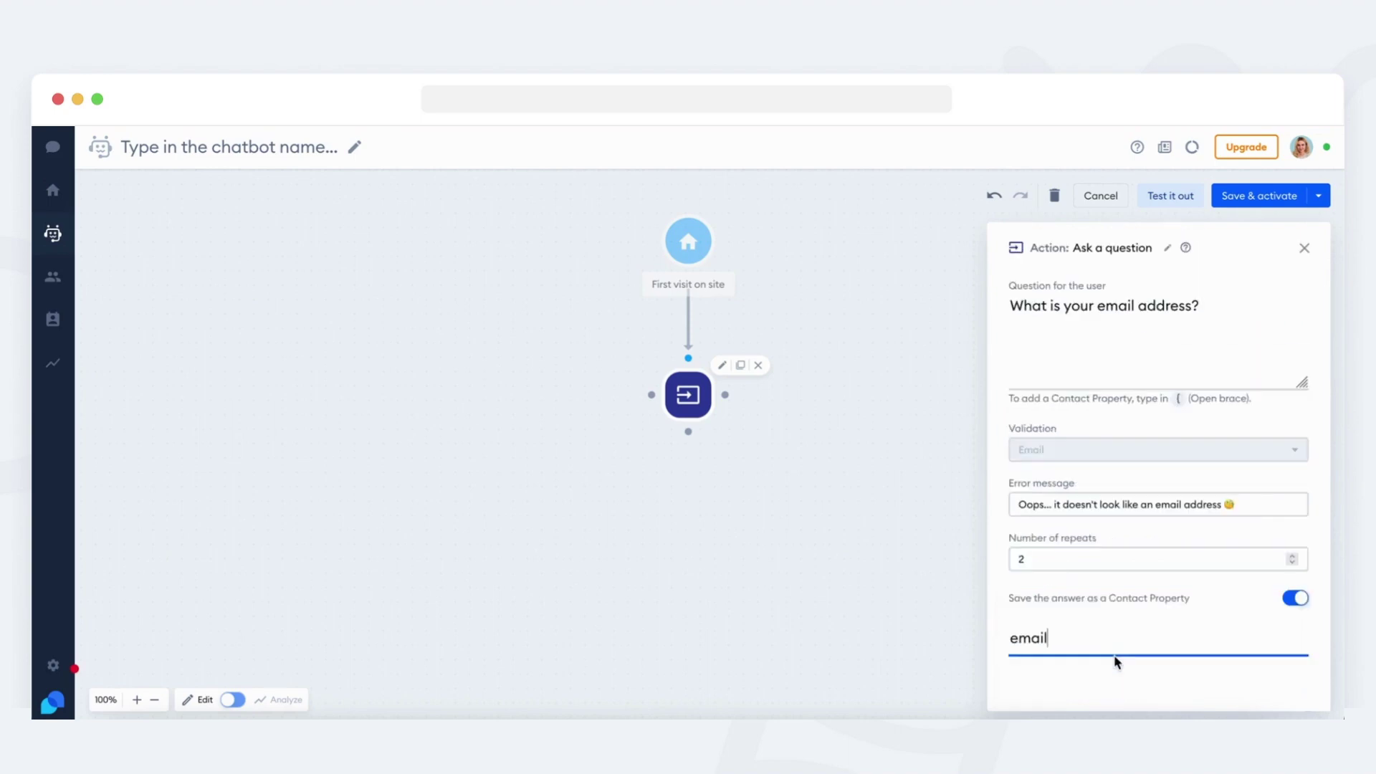
{"action": "left_click", "coordinate": [1116, 675]}
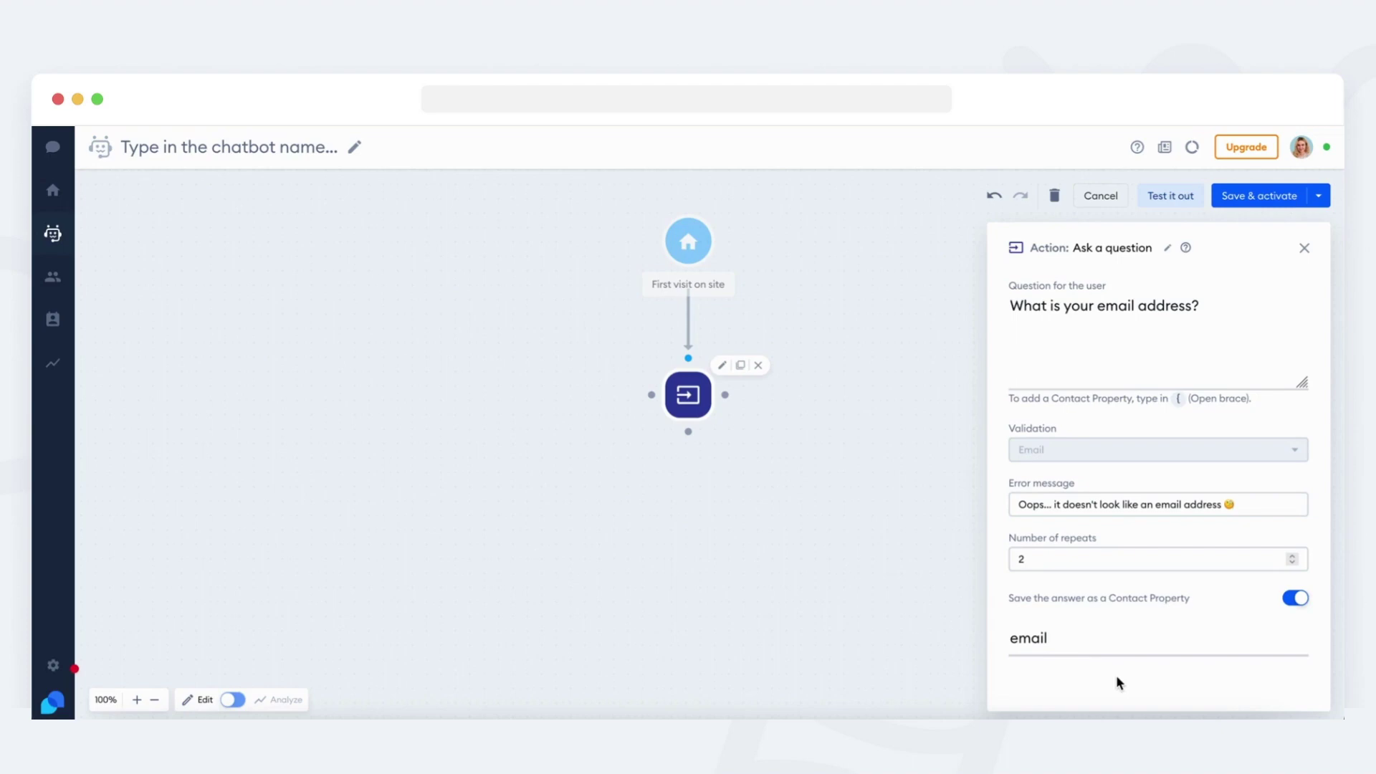
Place a Subscribe for Mailing step on the question step's Success path.
{"action": "left_click", "coordinate": [853, 380]}
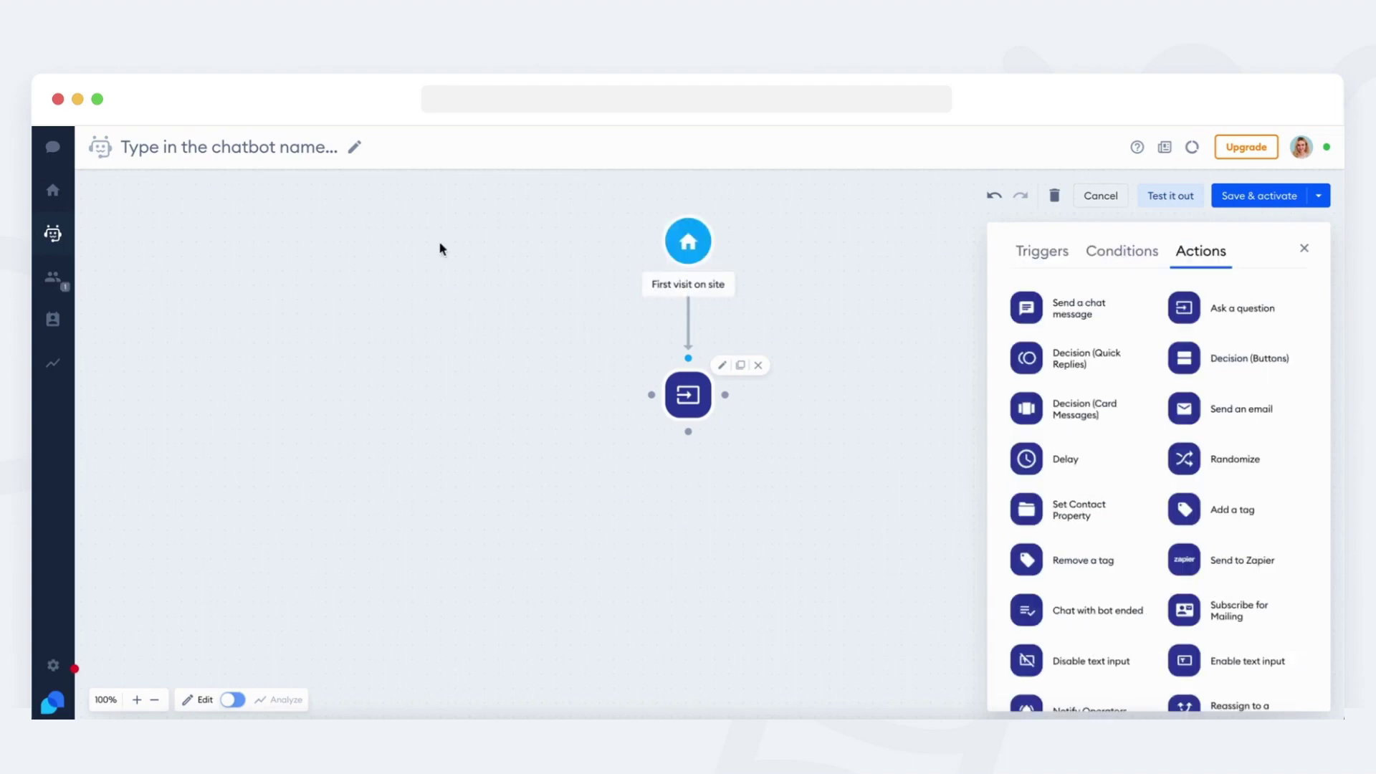
{"action": "scroll", "coordinate": [1118, 441], "scroll_direction": "down", "scroll_amount": 3}
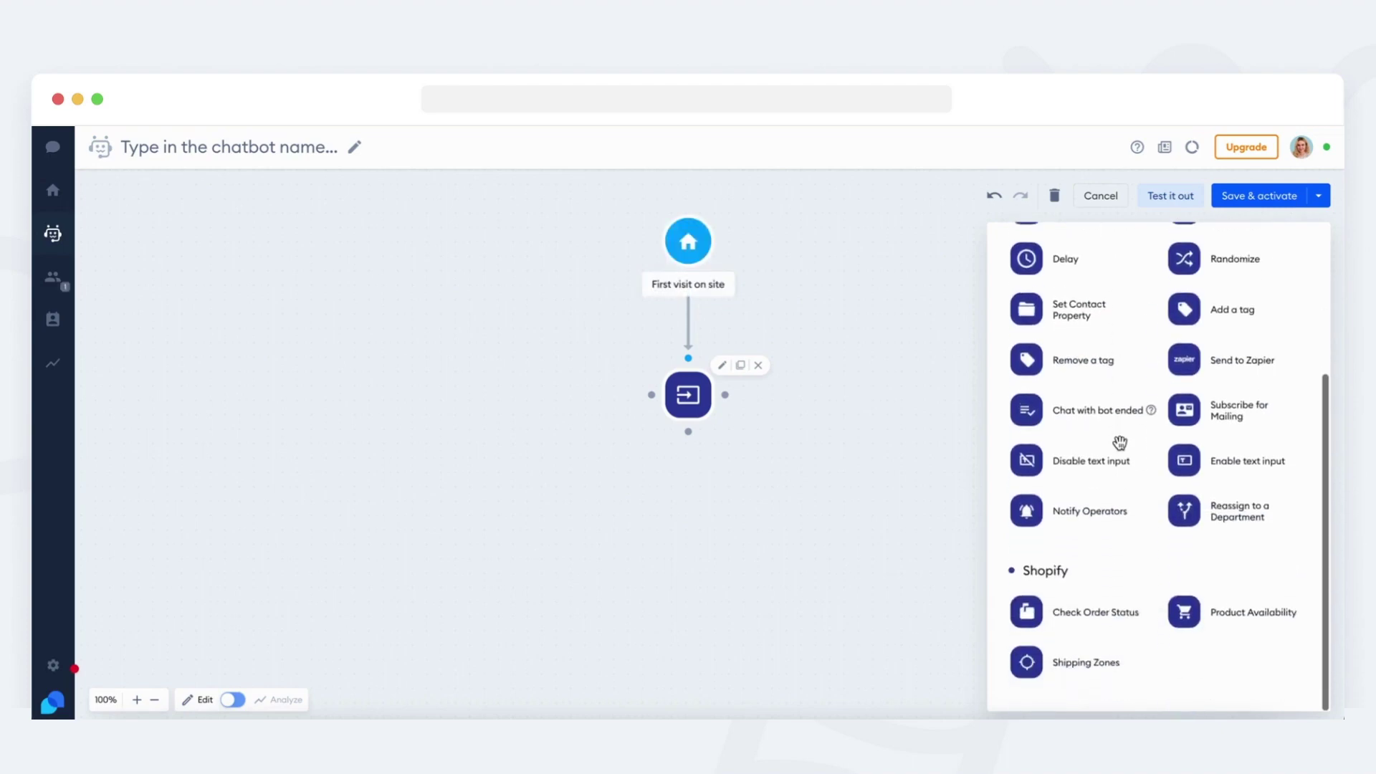
{"action": "scroll", "coordinate": [1120, 443], "scroll_direction": "up", "scroll_amount": 1}
{"action": "scroll", "coordinate": [1121, 443], "scroll_direction": "up", "scroll_amount": 2}
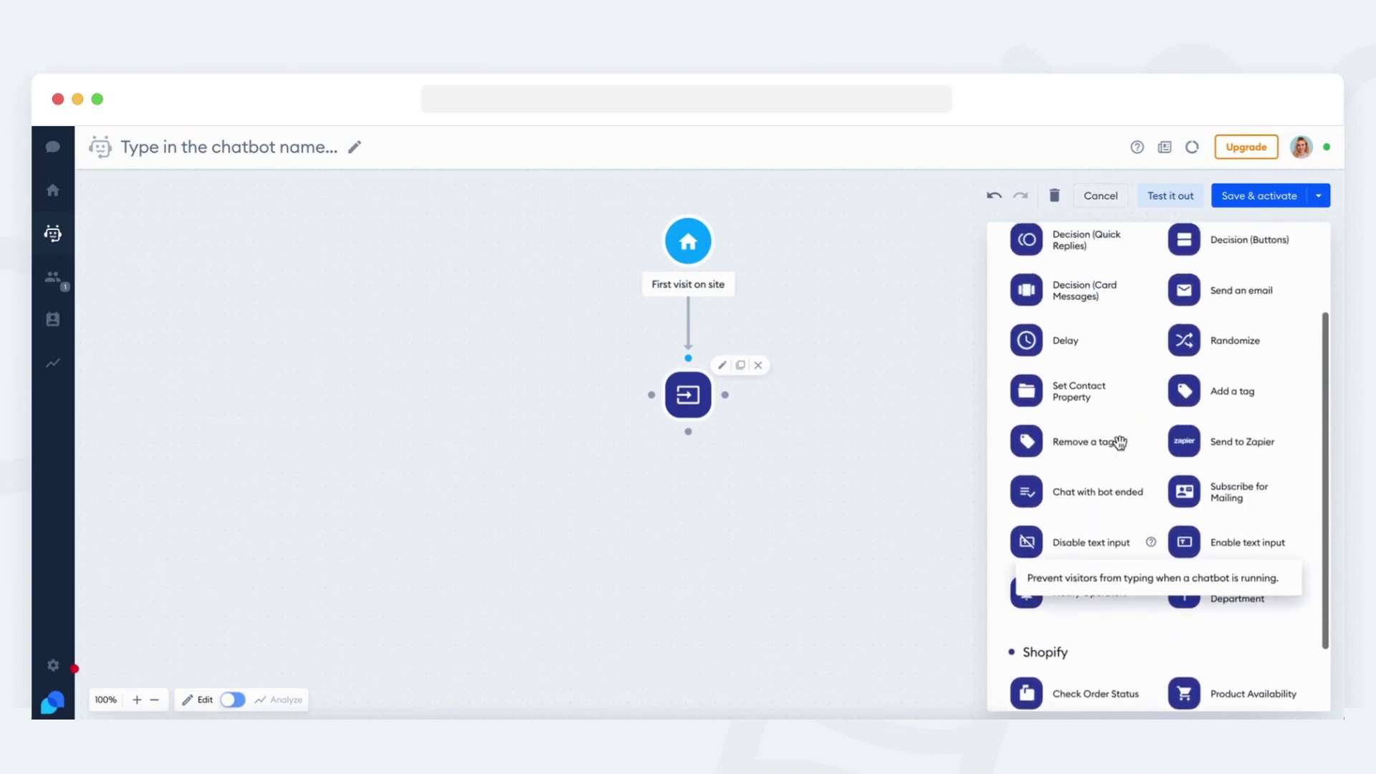
{"action": "scroll", "coordinate": [1120, 443], "scroll_direction": "up", "scroll_amount": 1}
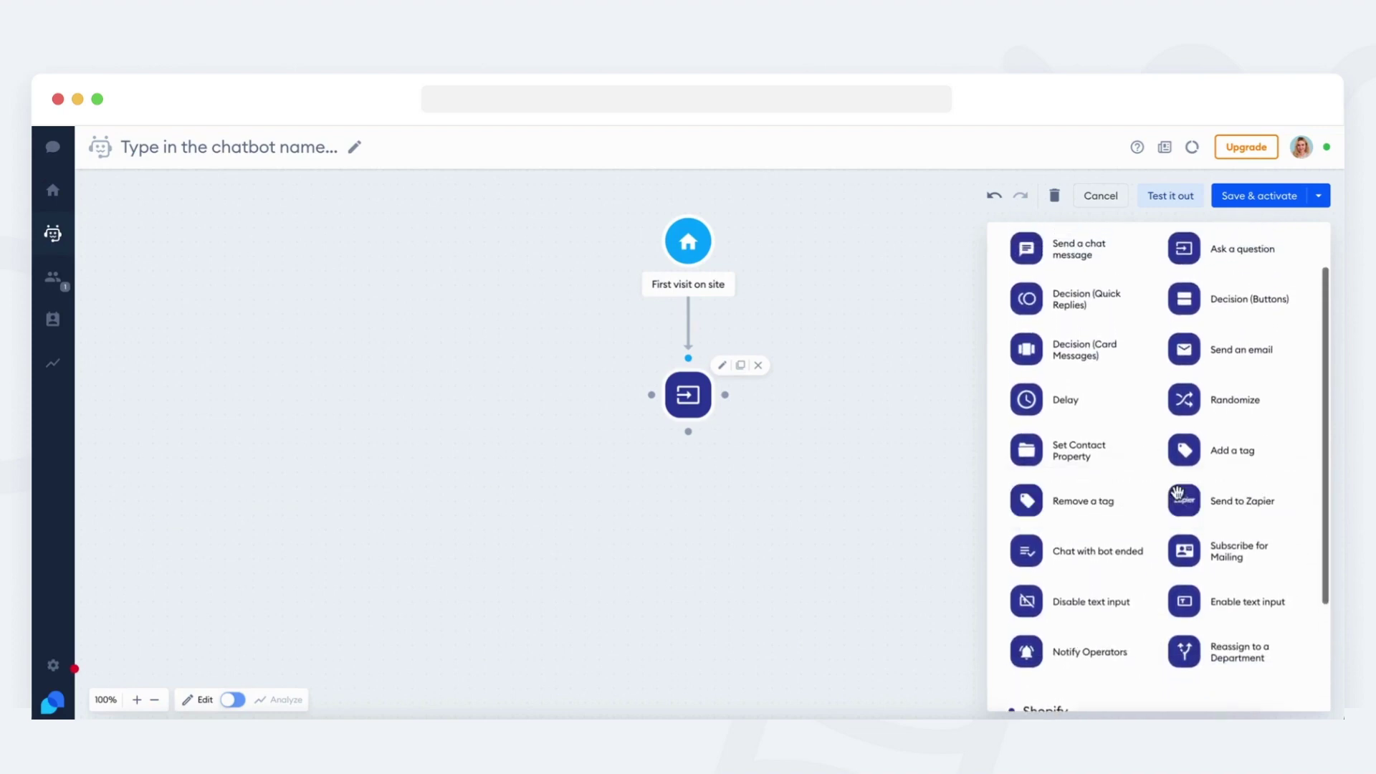
{"action": "left_click_drag", "start_coordinate": [1227, 553], "coordinate": [765, 562]}
{"action": "left_click_drag", "start_coordinate": [689, 432], "coordinate": [694, 573]}
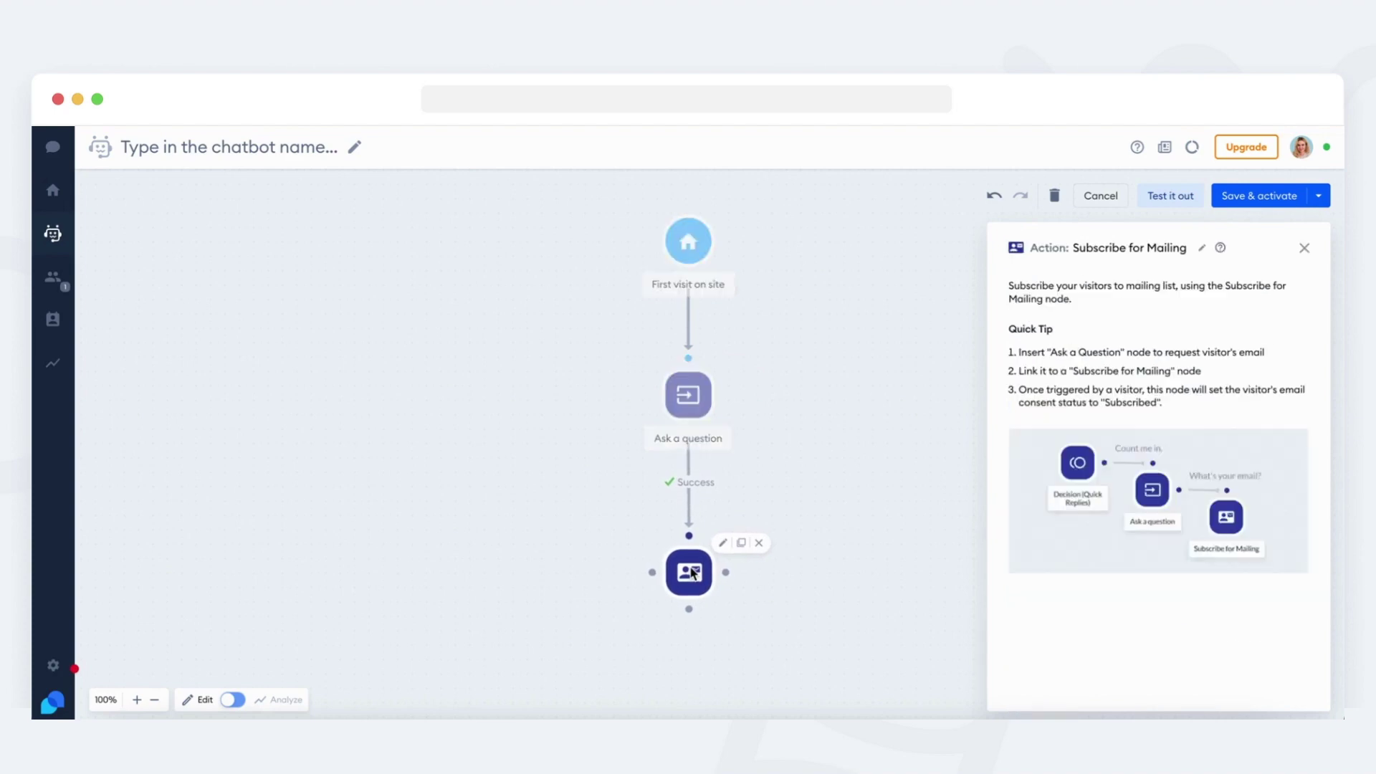
{"action": "left_click", "coordinate": [868, 541]}
Link a chat message step after Subscribe for Mailing with the text 'Thank you'.
{"action": "left_click_drag", "start_coordinate": [1029, 317], "coordinate": [876, 545]}
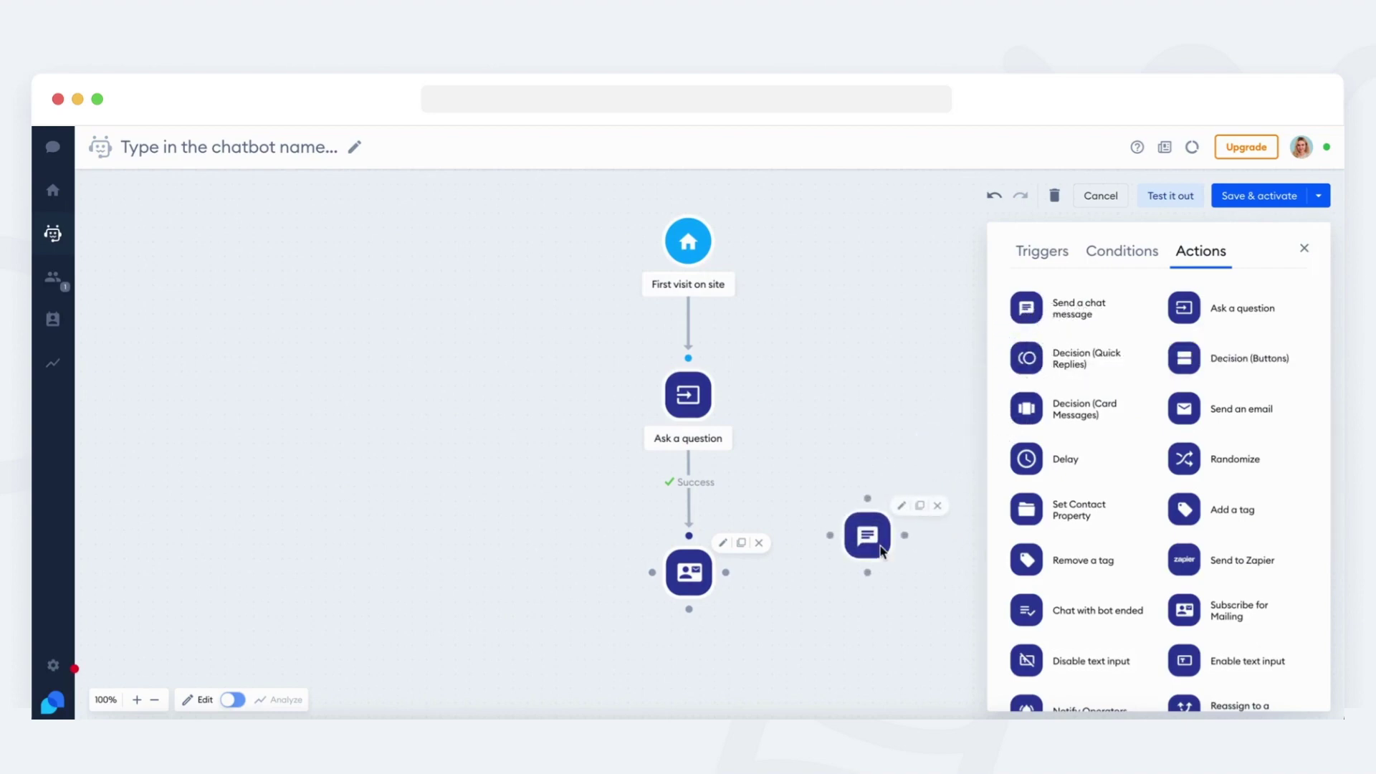
{"action": "left_click_drag", "start_coordinate": [726, 572], "coordinate": [831, 565]}
{"action": "left_click", "coordinate": [865, 585]}
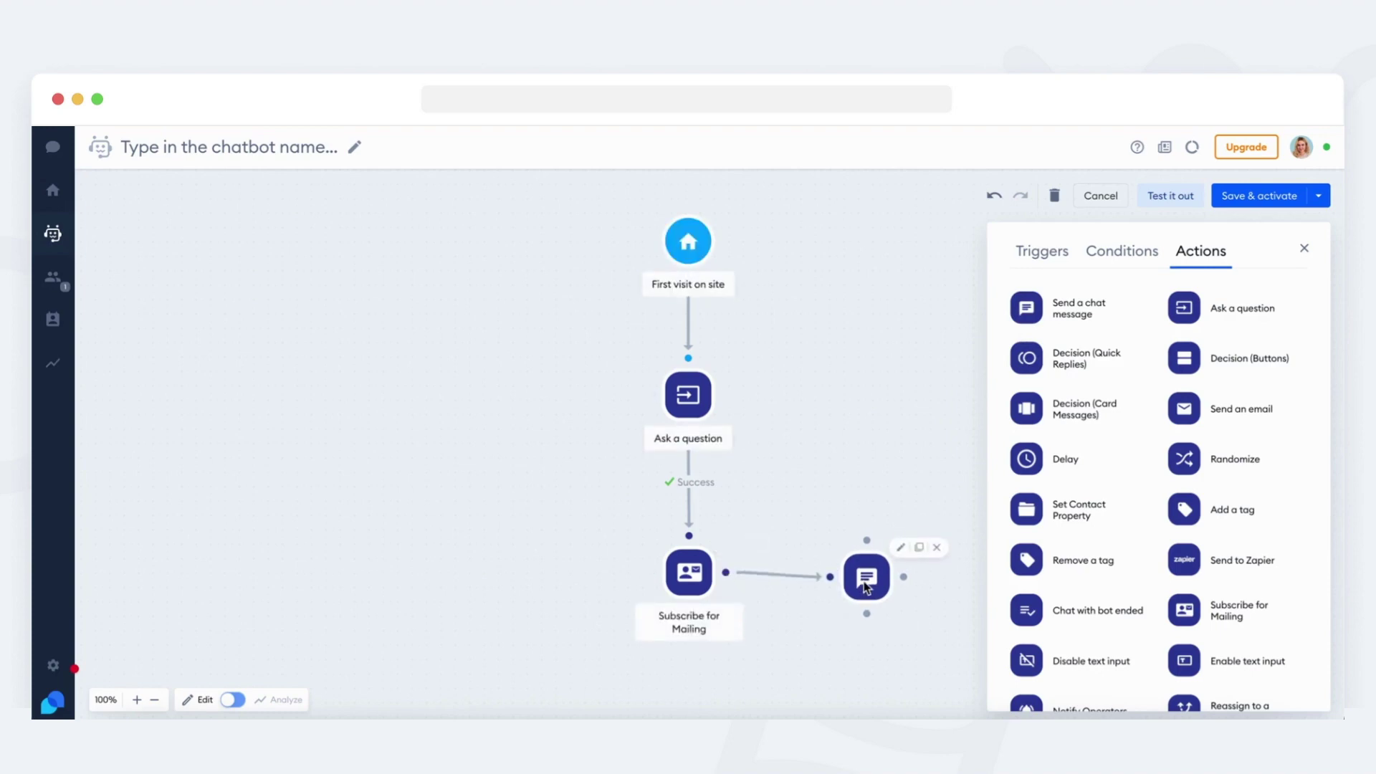
{"action": "type", "text": "Thank you!"}
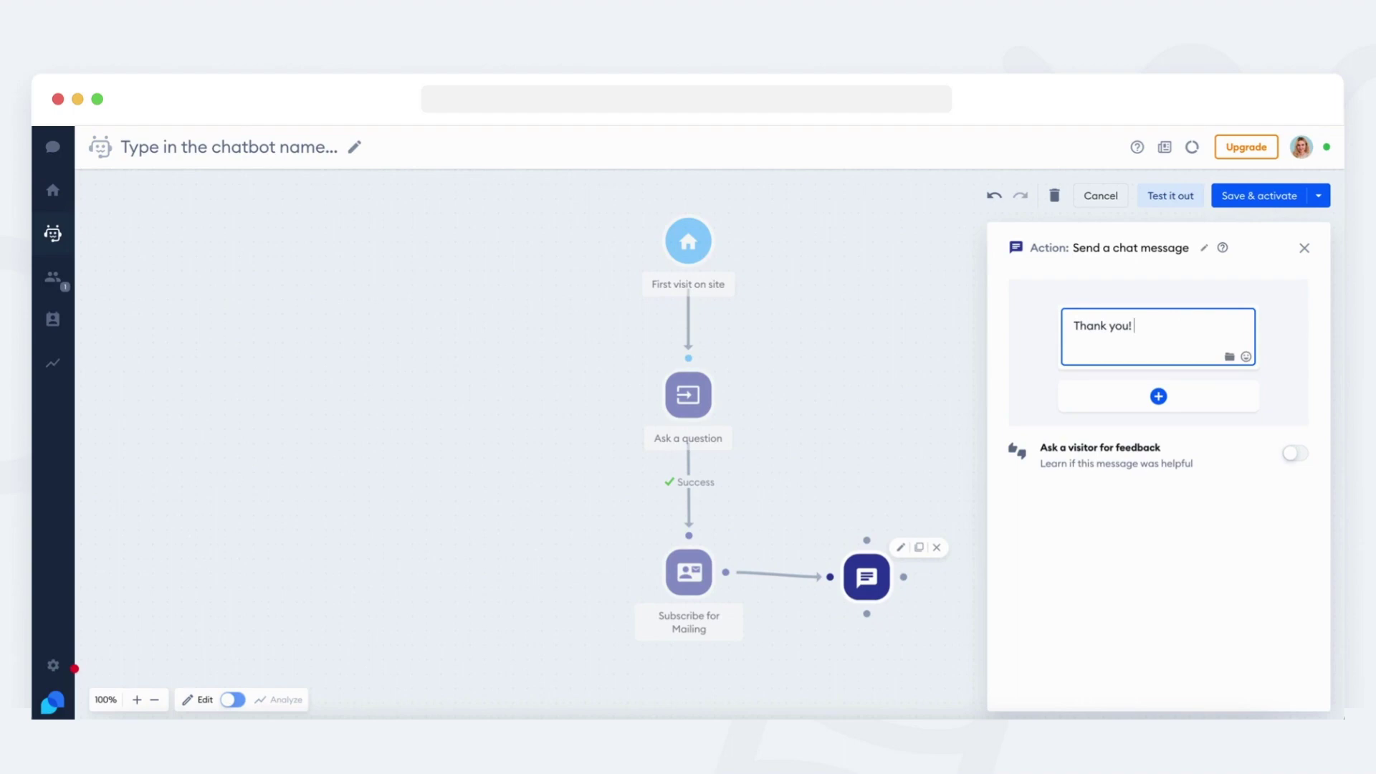
{"action": "left_click", "coordinate": [1305, 249]}
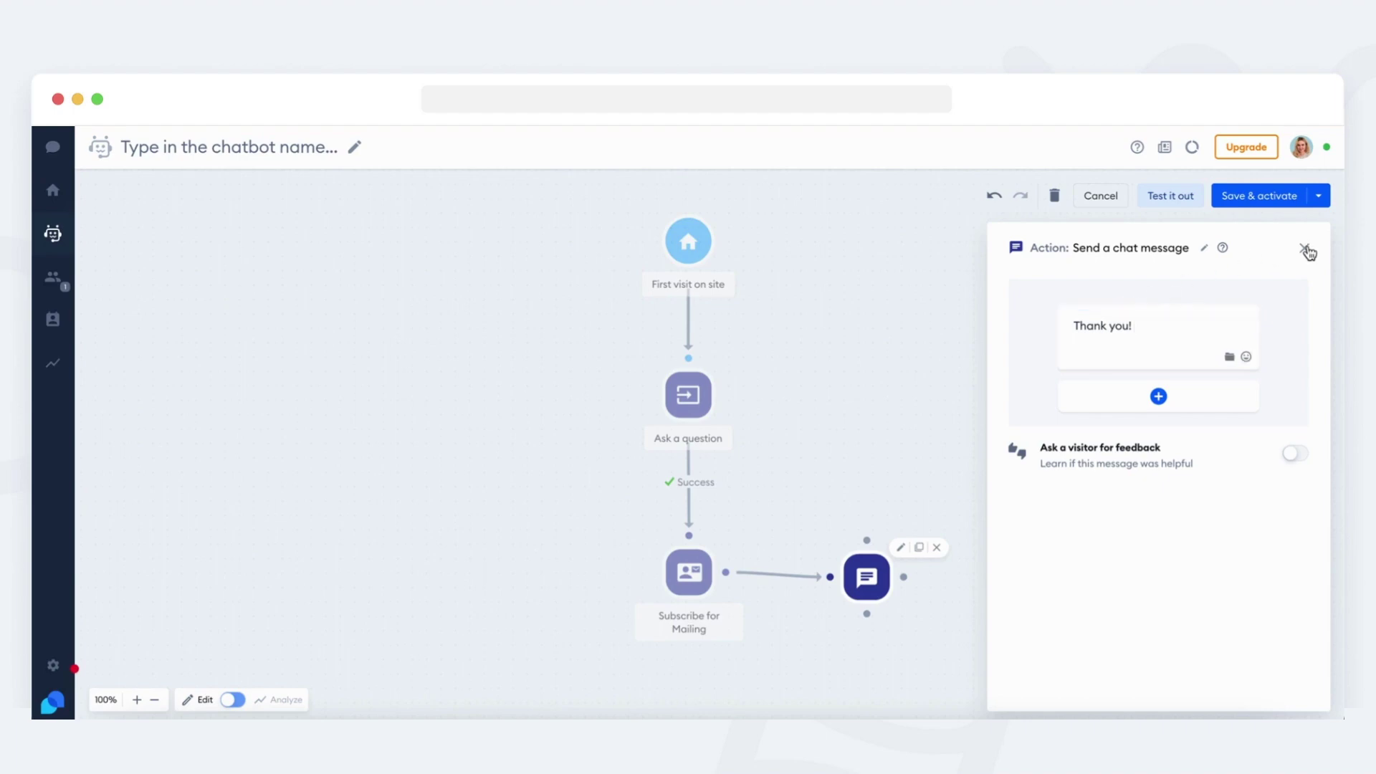
Save and activate the flow as the 'Lead Generation' chatbot.
{"action": "left_click_drag", "start_coordinate": [871, 589], "coordinate": [875, 586]}
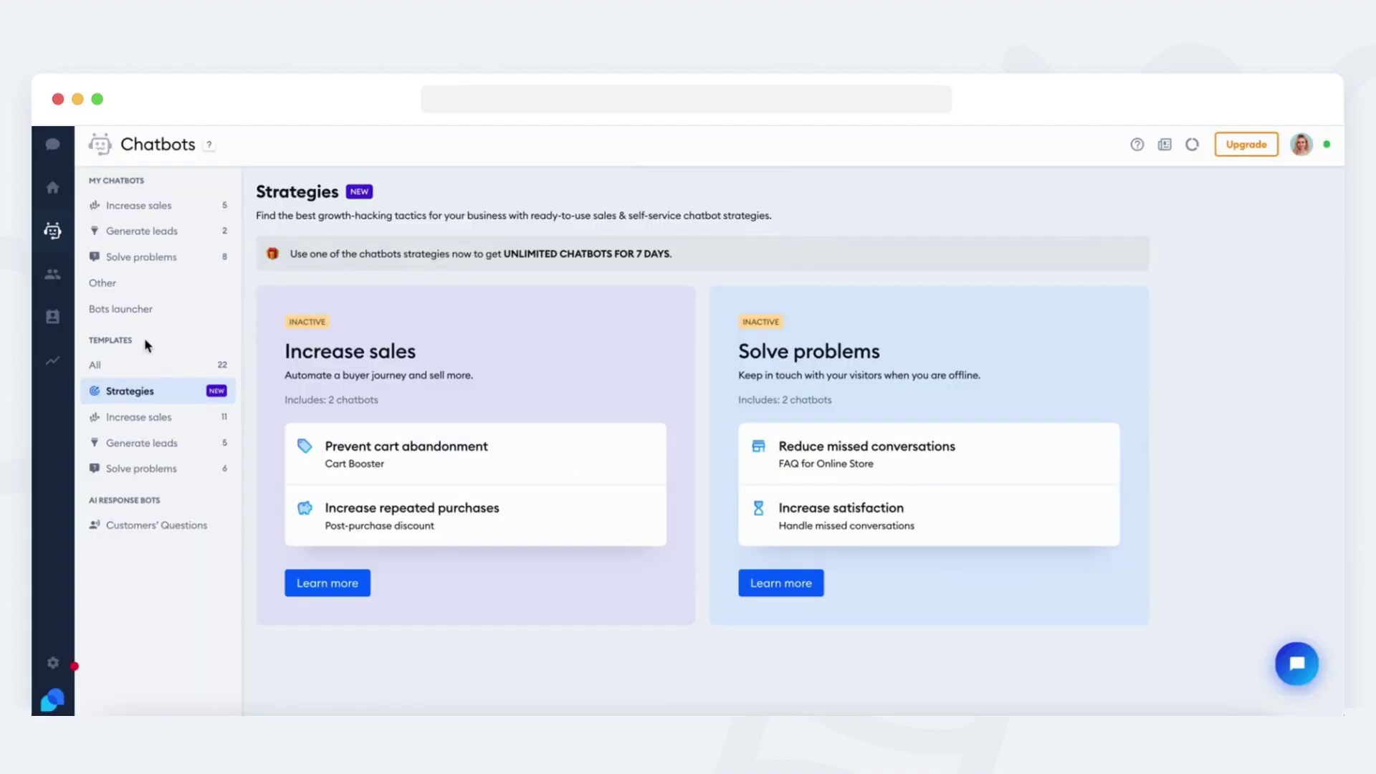
{"action": "left_click_drag", "start_coordinate": [145, 340], "coordinate": [91, 340]}
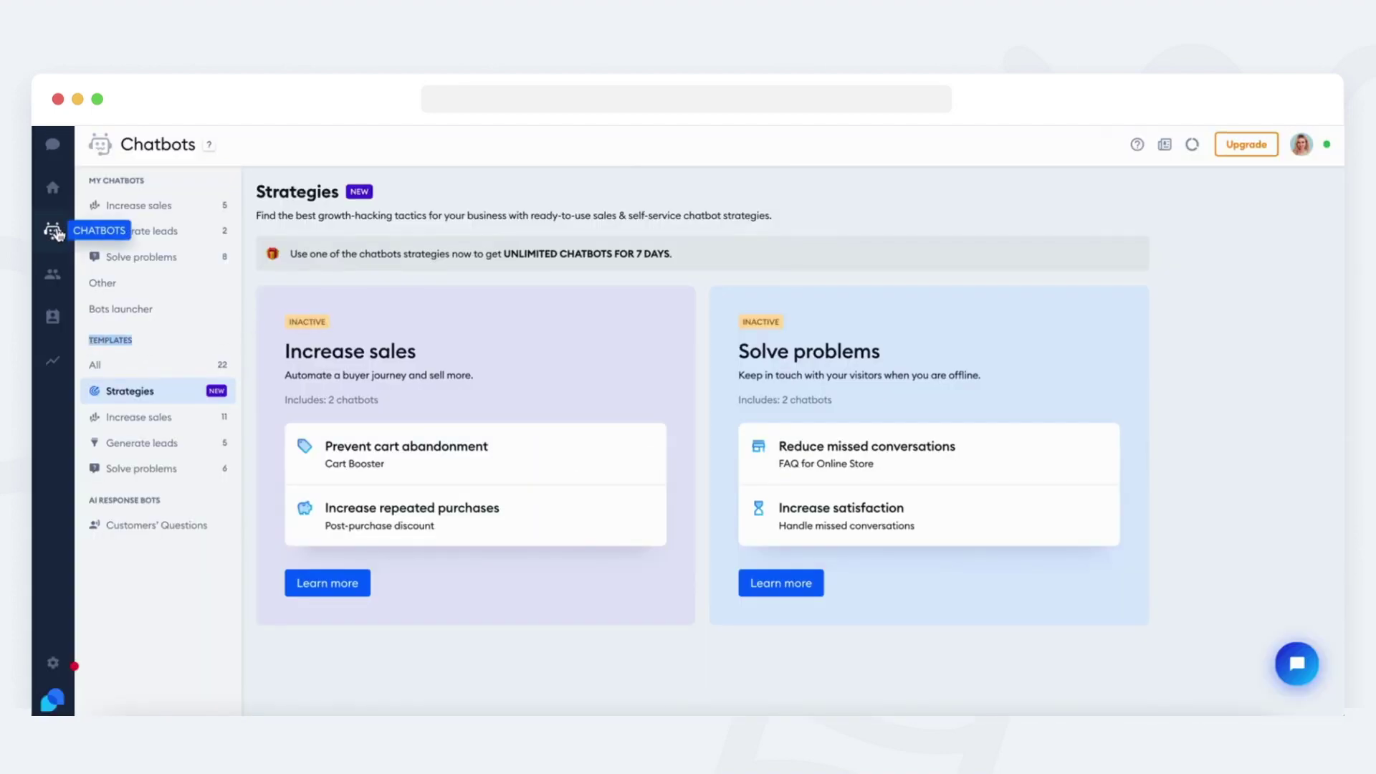
Create a chatbot from the Lead generation bot template under Generate leads.
{"action": "left_click", "coordinate": [143, 338]}
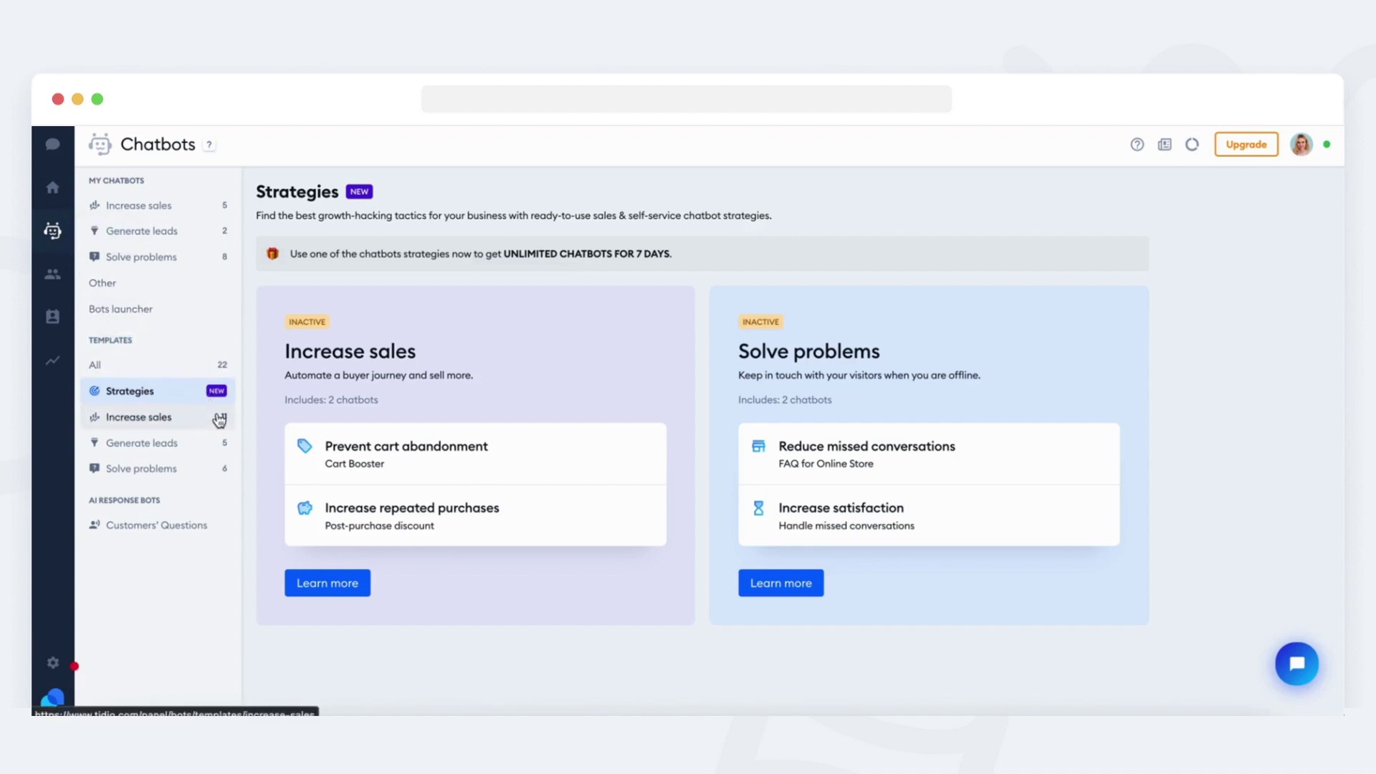
{"action": "left_click", "coordinate": [199, 450]}
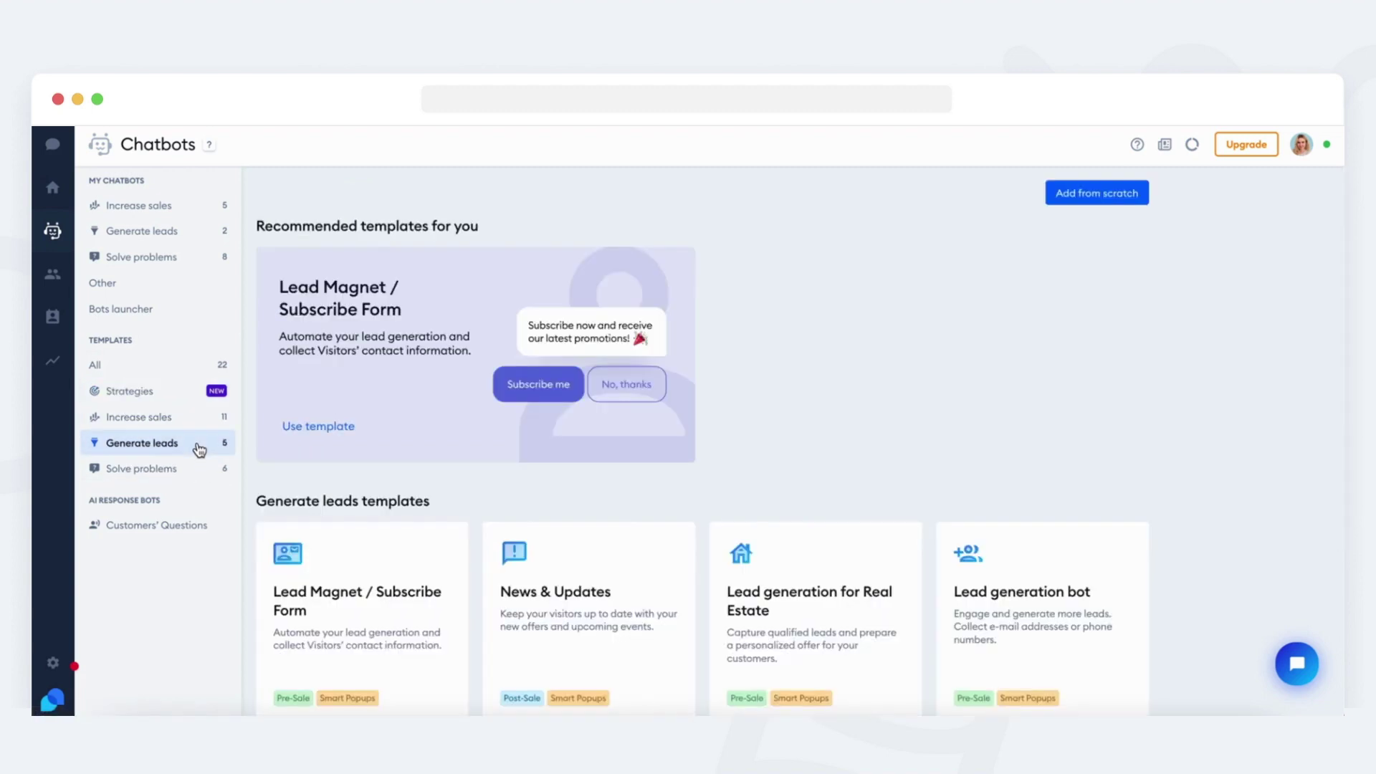
{"action": "scroll", "coordinate": [254, 473], "scroll_direction": "down", "scroll_amount": 3}
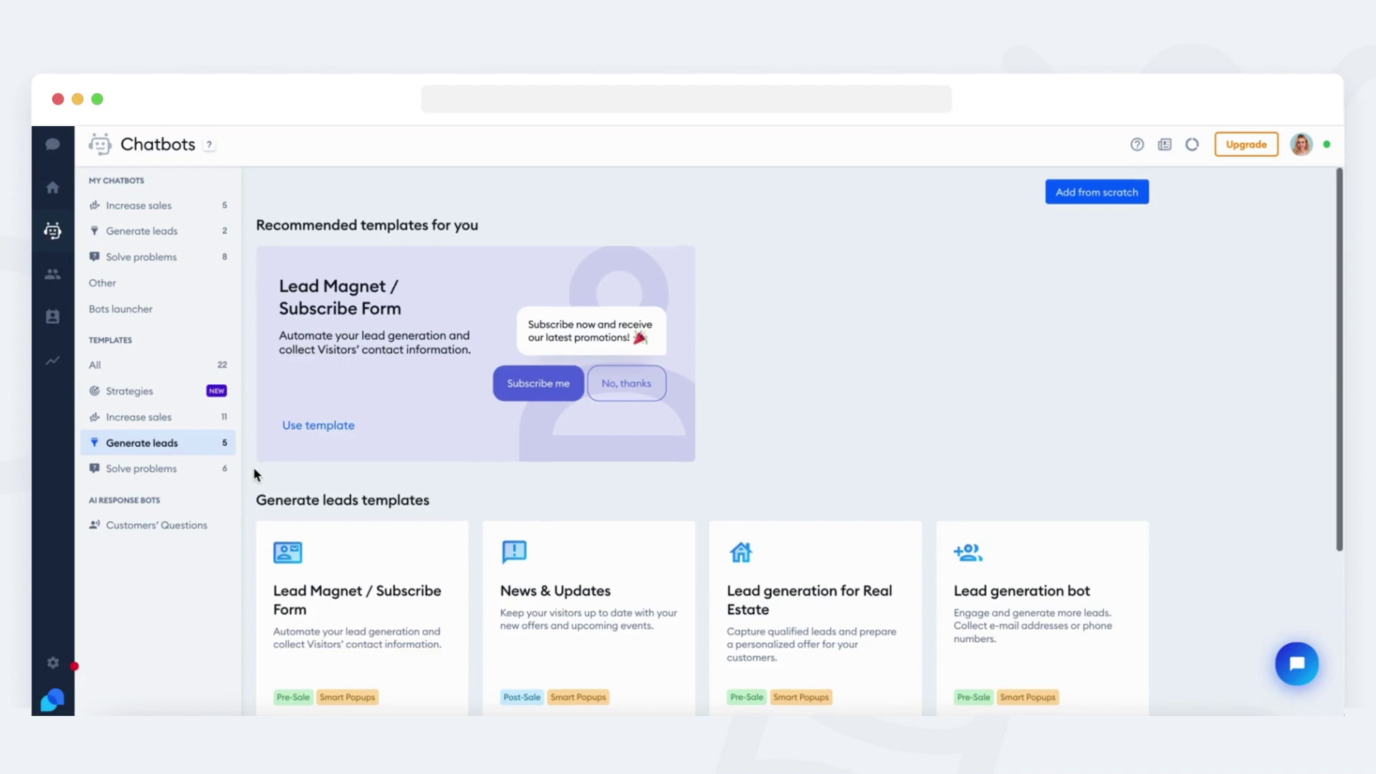
{"action": "scroll", "coordinate": [254, 474], "scroll_direction": "up", "scroll_amount": 1}
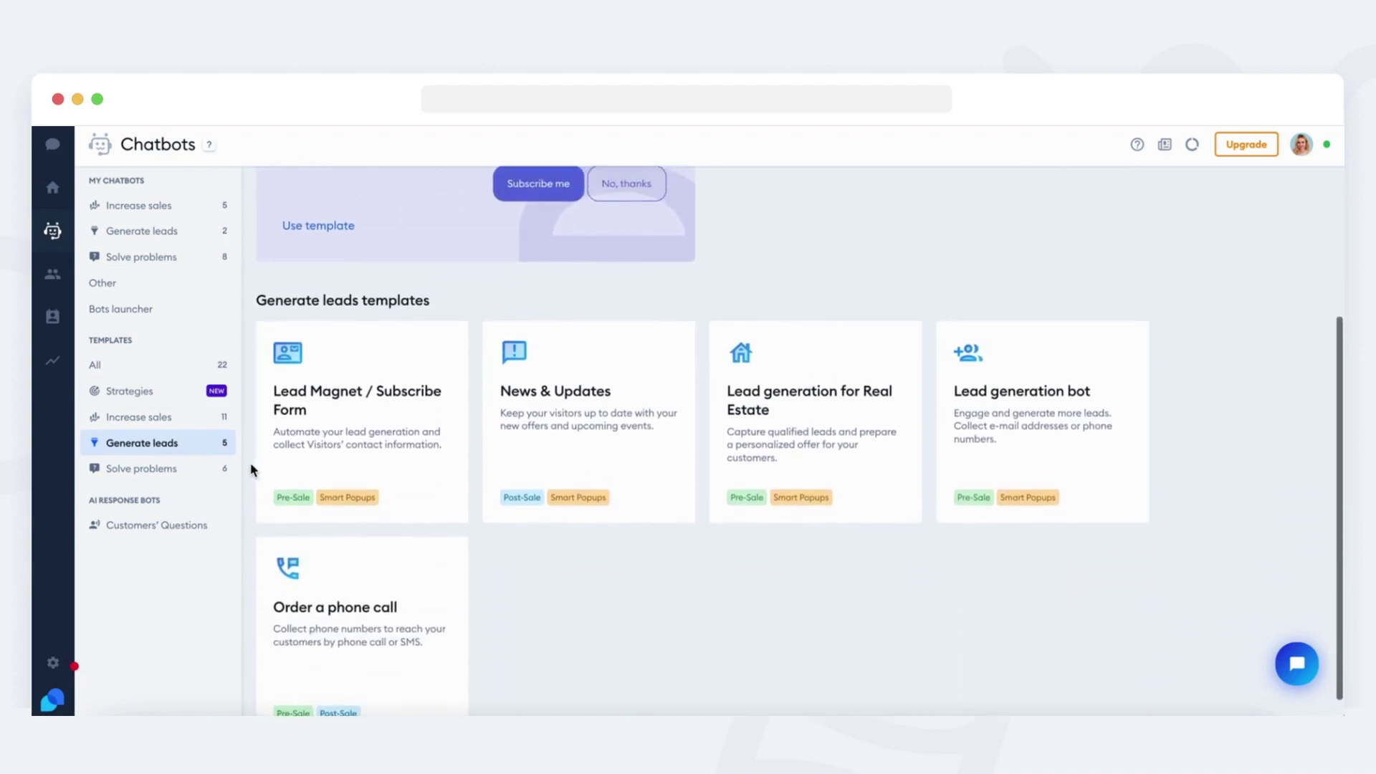
{"action": "left_click", "coordinate": [986, 496]}
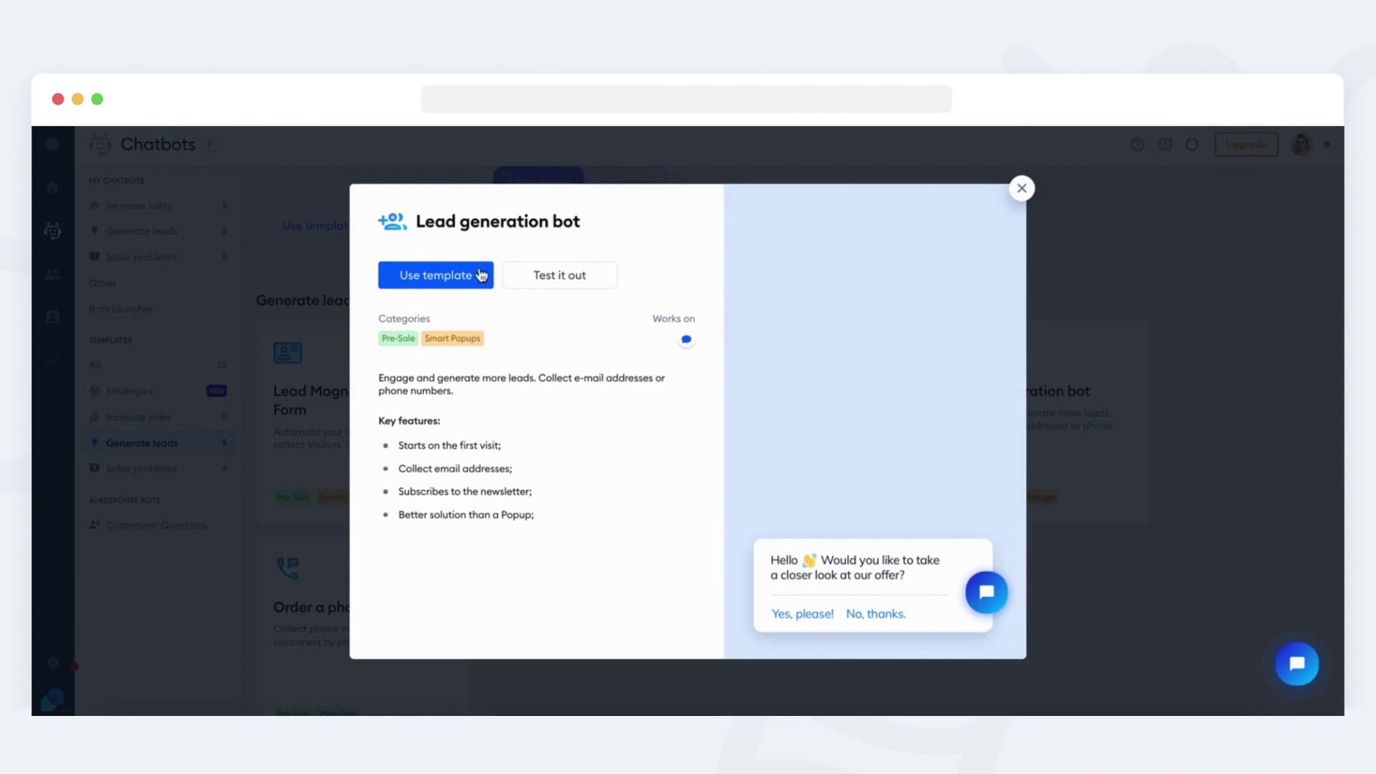
{"action": "left_click", "coordinate": [452, 279]}
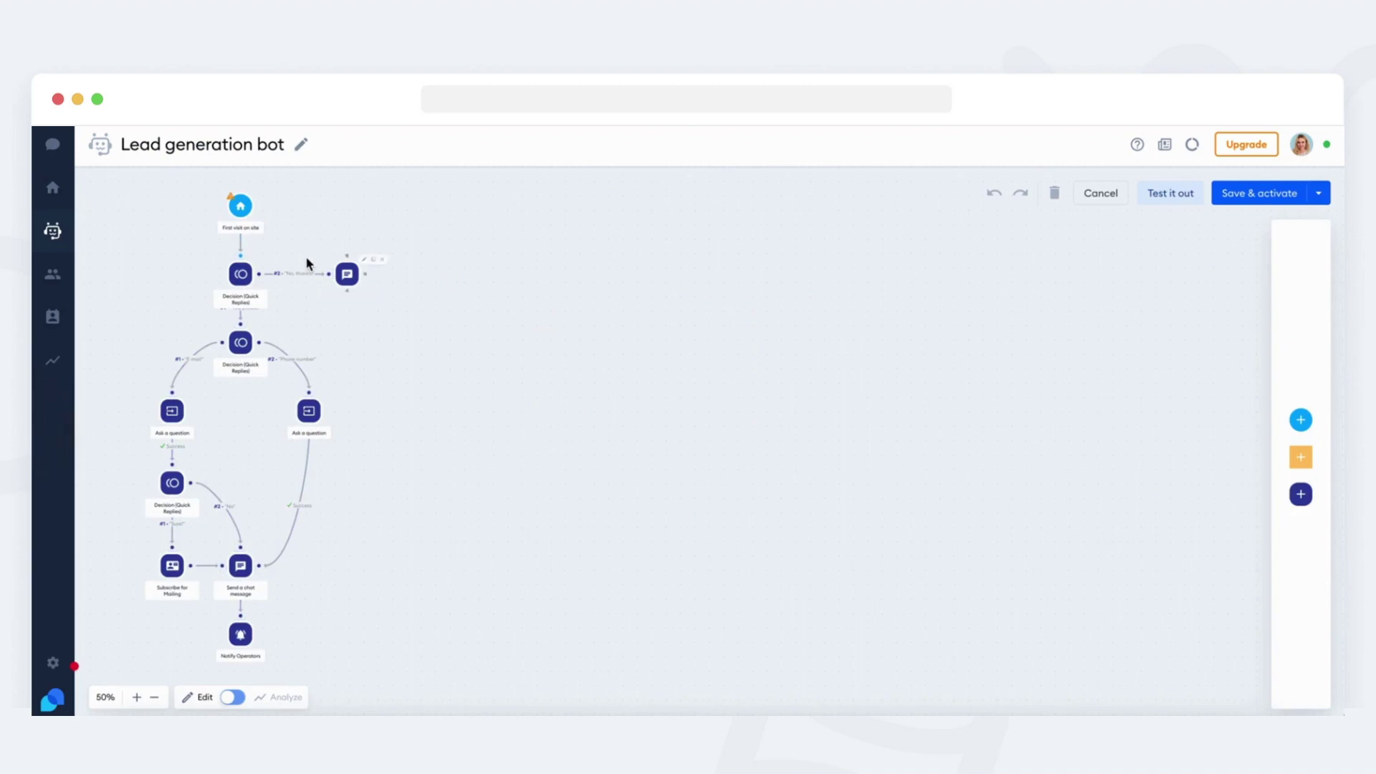
Inspect each template step: decision, phone and email questions, mailing, message, Notify Operators.
{"action": "scroll", "coordinate": [306, 256], "scroll_direction": "up", "scroll_amount": 6}
{"action": "scroll", "coordinate": [305, 256], "scroll_direction": "left", "scroll_amount": 10}
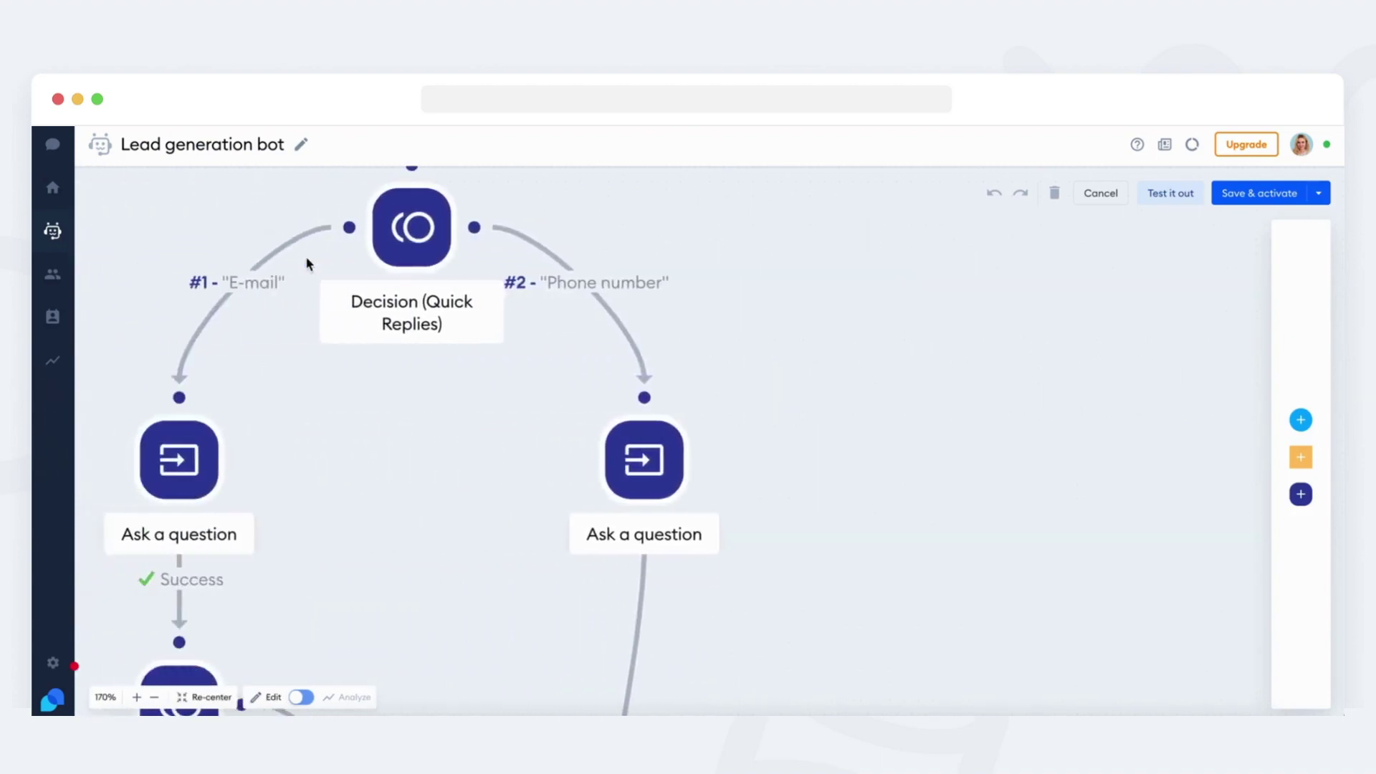
{"action": "left_click", "coordinate": [444, 298]}
{"action": "scroll", "coordinate": [558, 411], "scroll_direction": "down", "scroll_amount": 6}
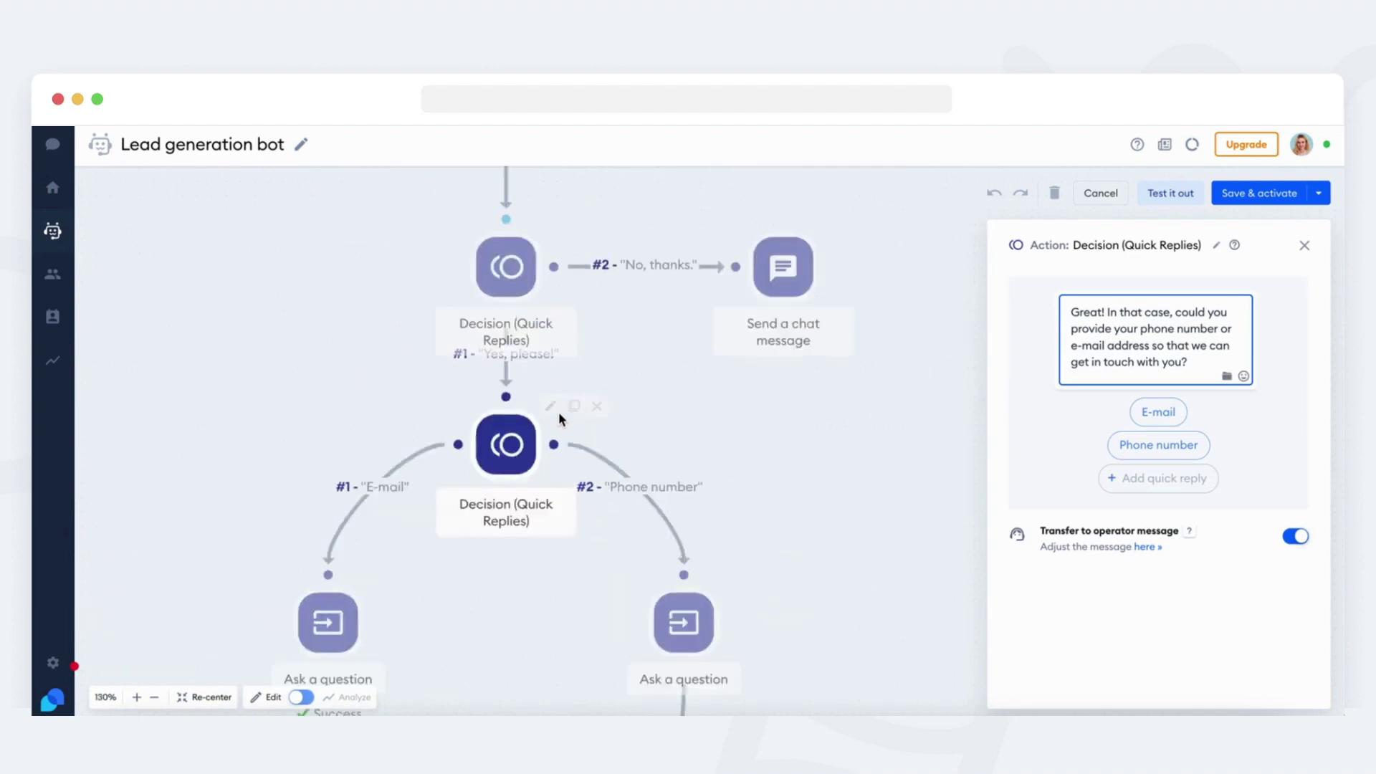
{"action": "left_click", "coordinate": [357, 461]}
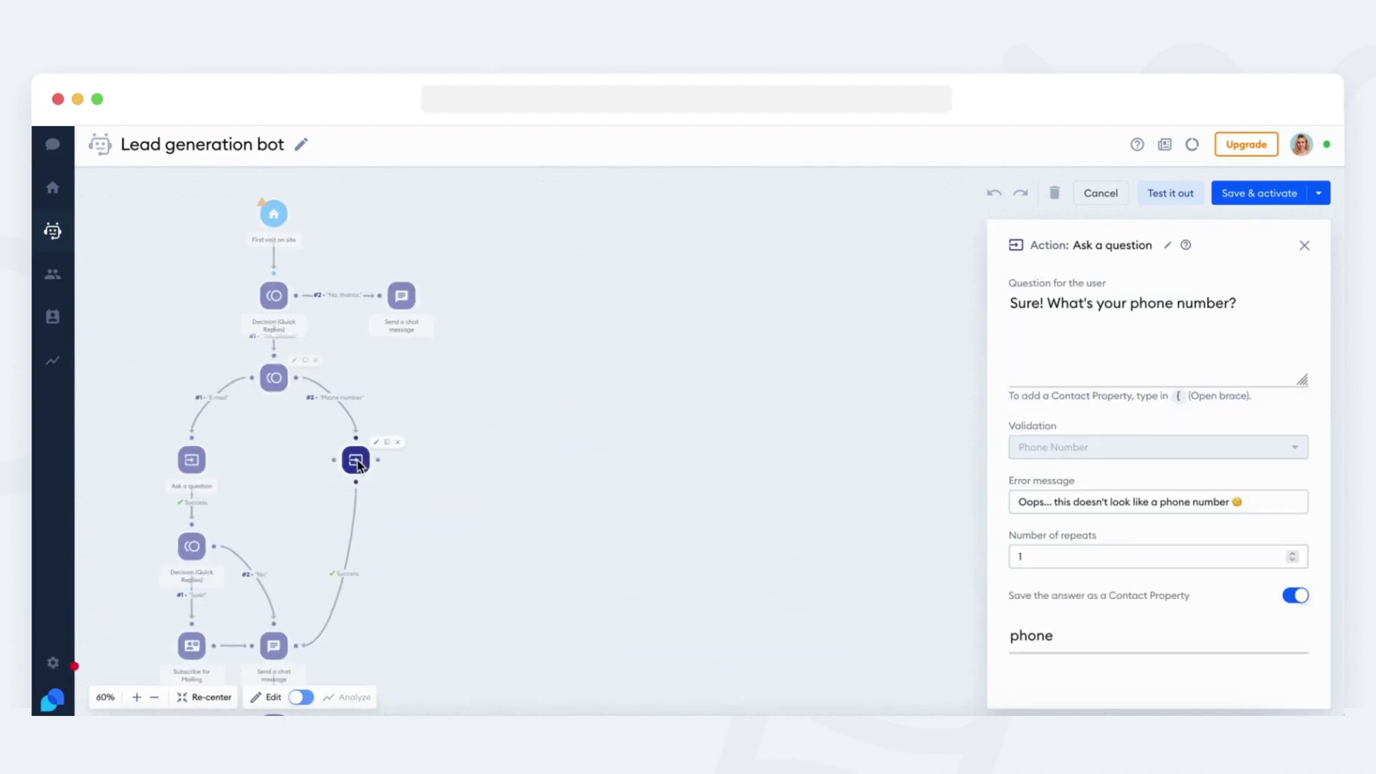
{"action": "scroll", "coordinate": [215, 430], "scroll_direction": "down", "scroll_amount": 2}
{"action": "left_click", "coordinate": [192, 360]}
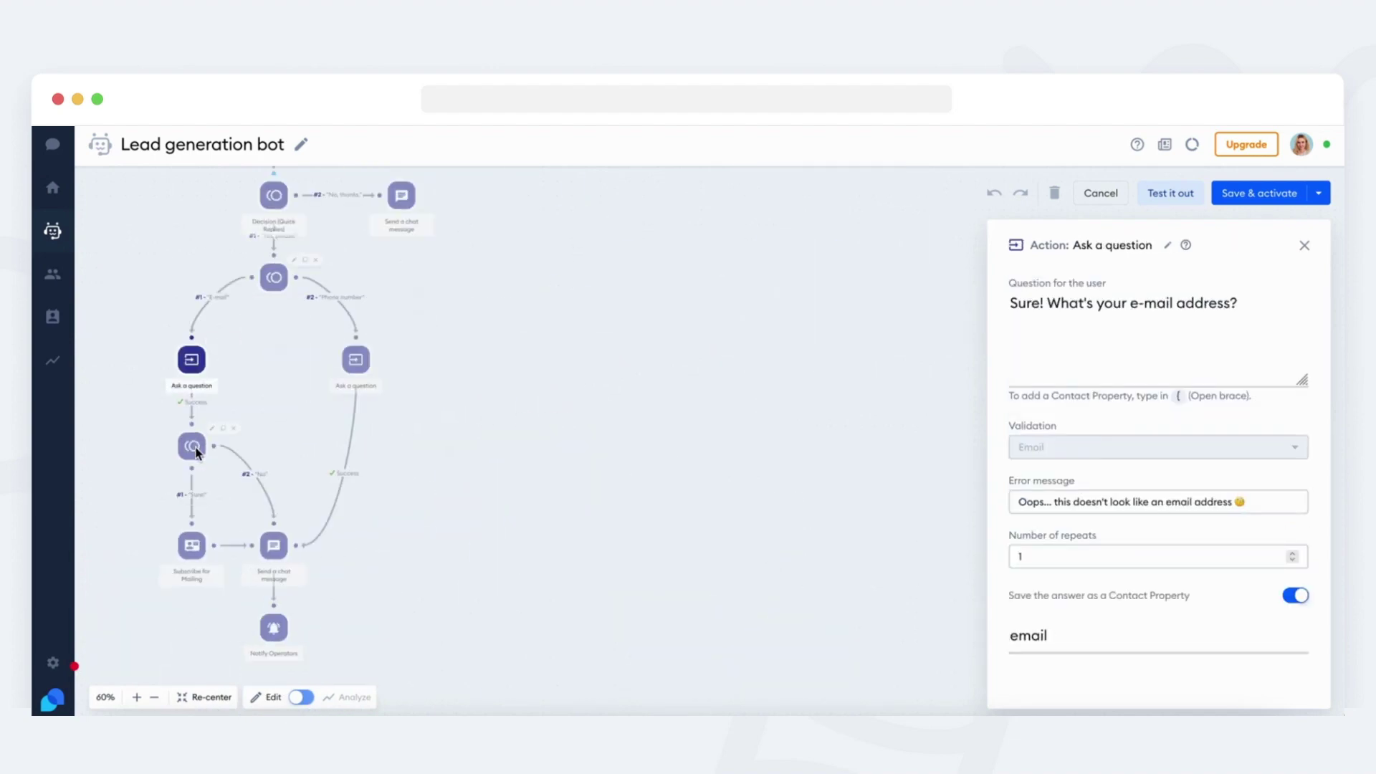
{"action": "left_click", "coordinate": [194, 447]}
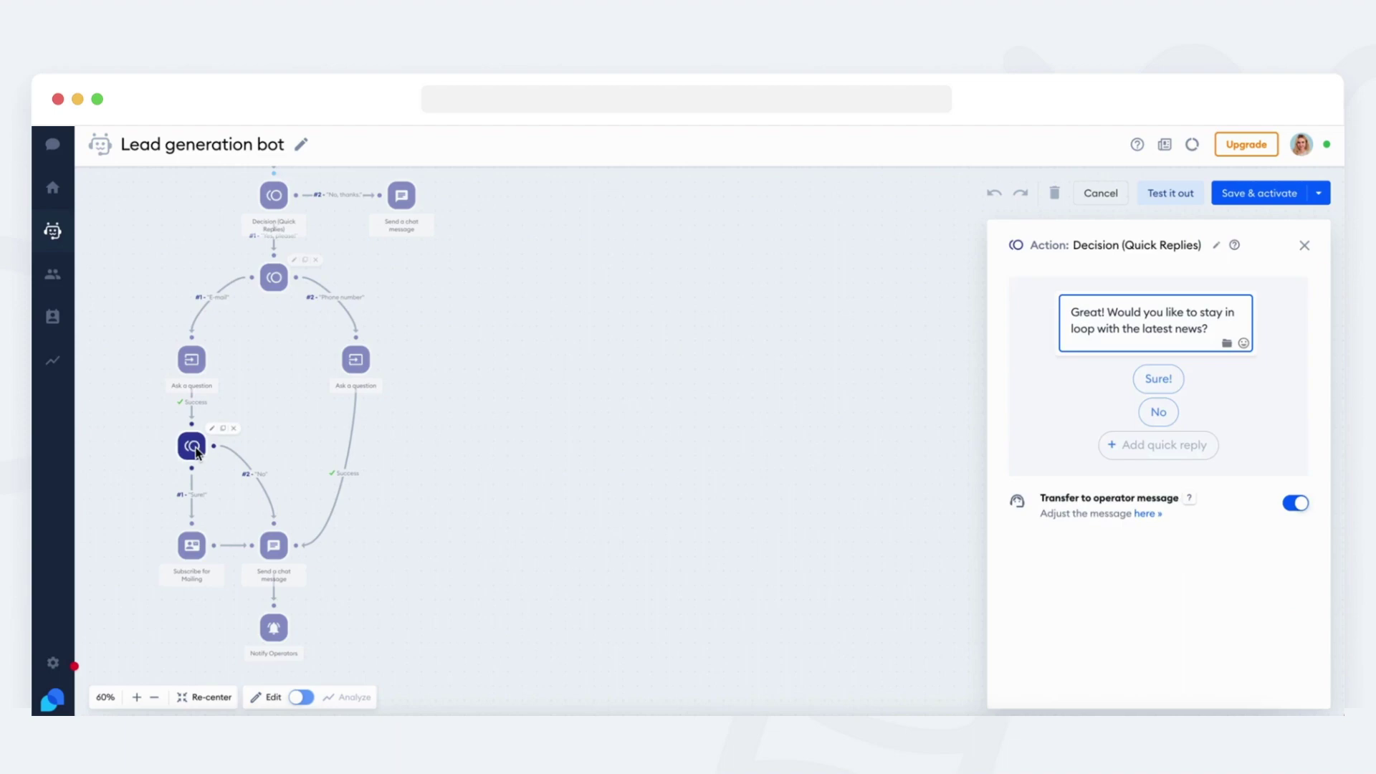
{"action": "left_click", "coordinate": [193, 541]}
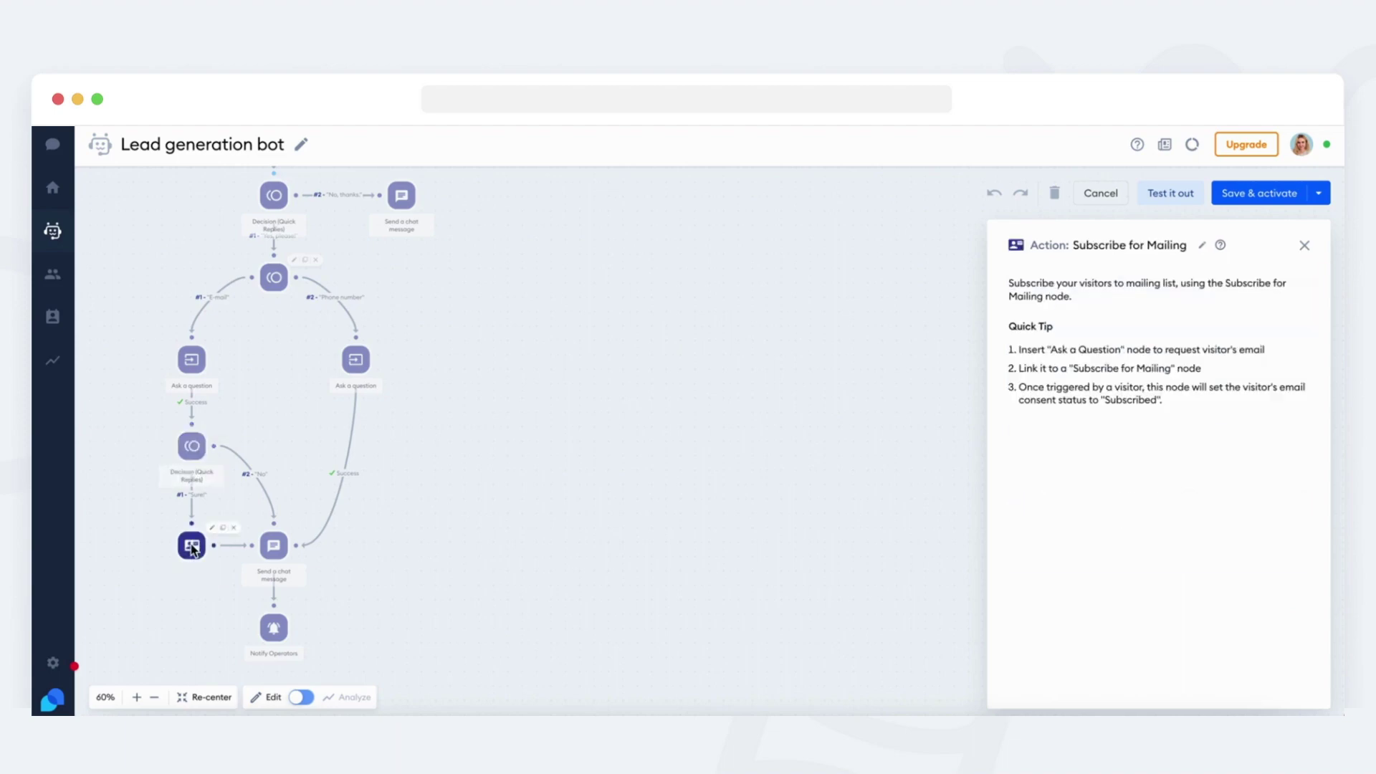
{"action": "left_click", "coordinate": [278, 548]}
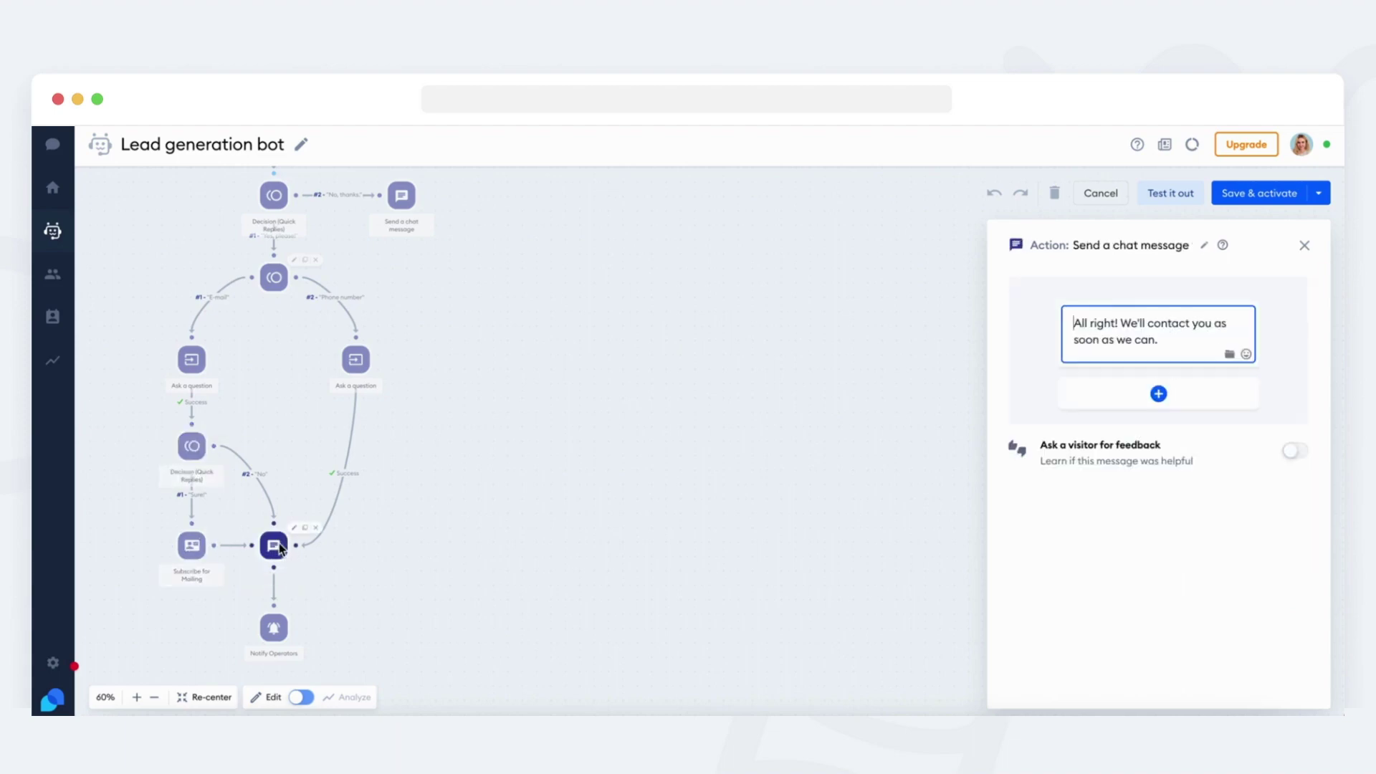
{"action": "left_click", "coordinate": [278, 630]}
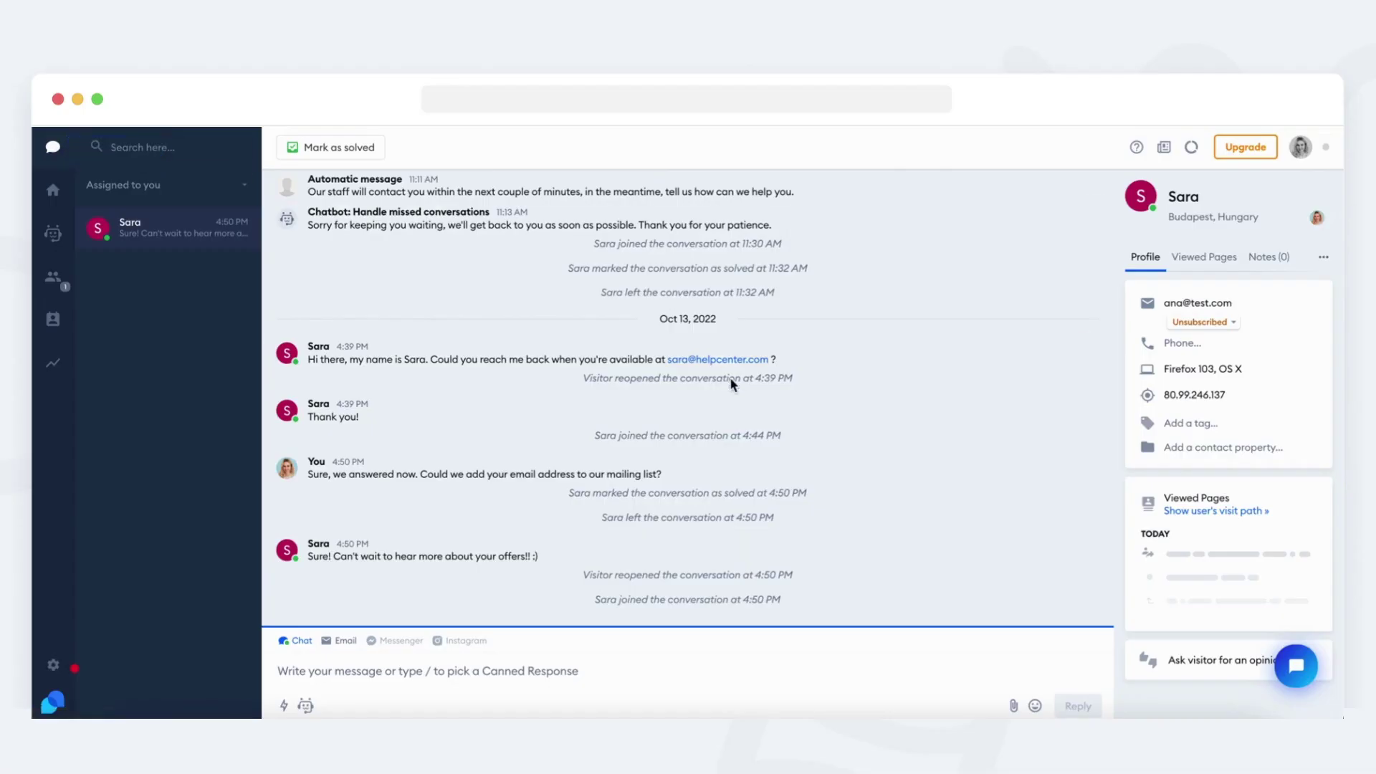
Replace the visitor's profile email with the address they shared in chat.
{"action": "left_click_drag", "start_coordinate": [771, 359], "coordinate": [677, 358]}
{"action": "right_click", "coordinate": [677, 359]}
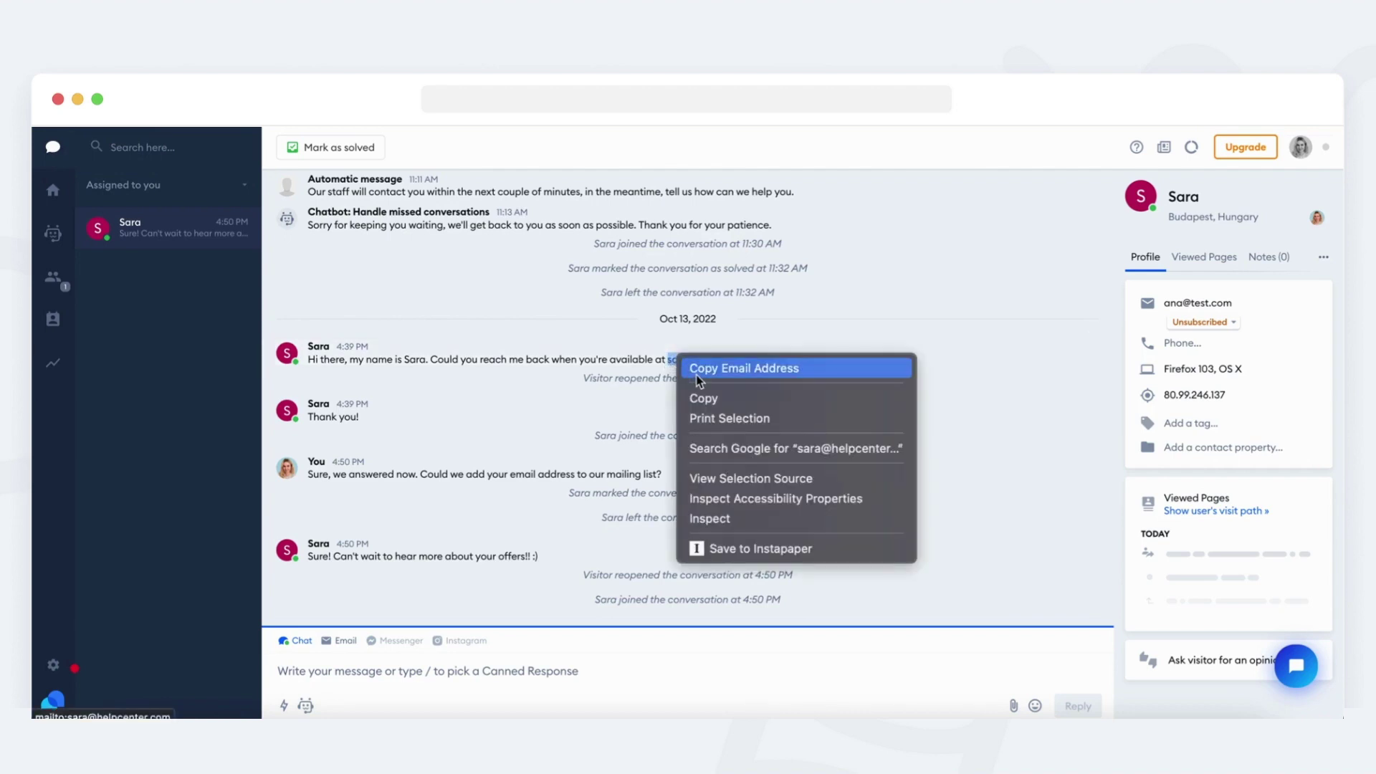
{"action": "left_click", "coordinate": [695, 368]}
{"action": "left_click", "coordinate": [1216, 301]}
{"action": "key", "text": "ctrl+a"}
{"action": "key", "text": "BackSpace"}
{"action": "key", "text": "ctrl+v"}
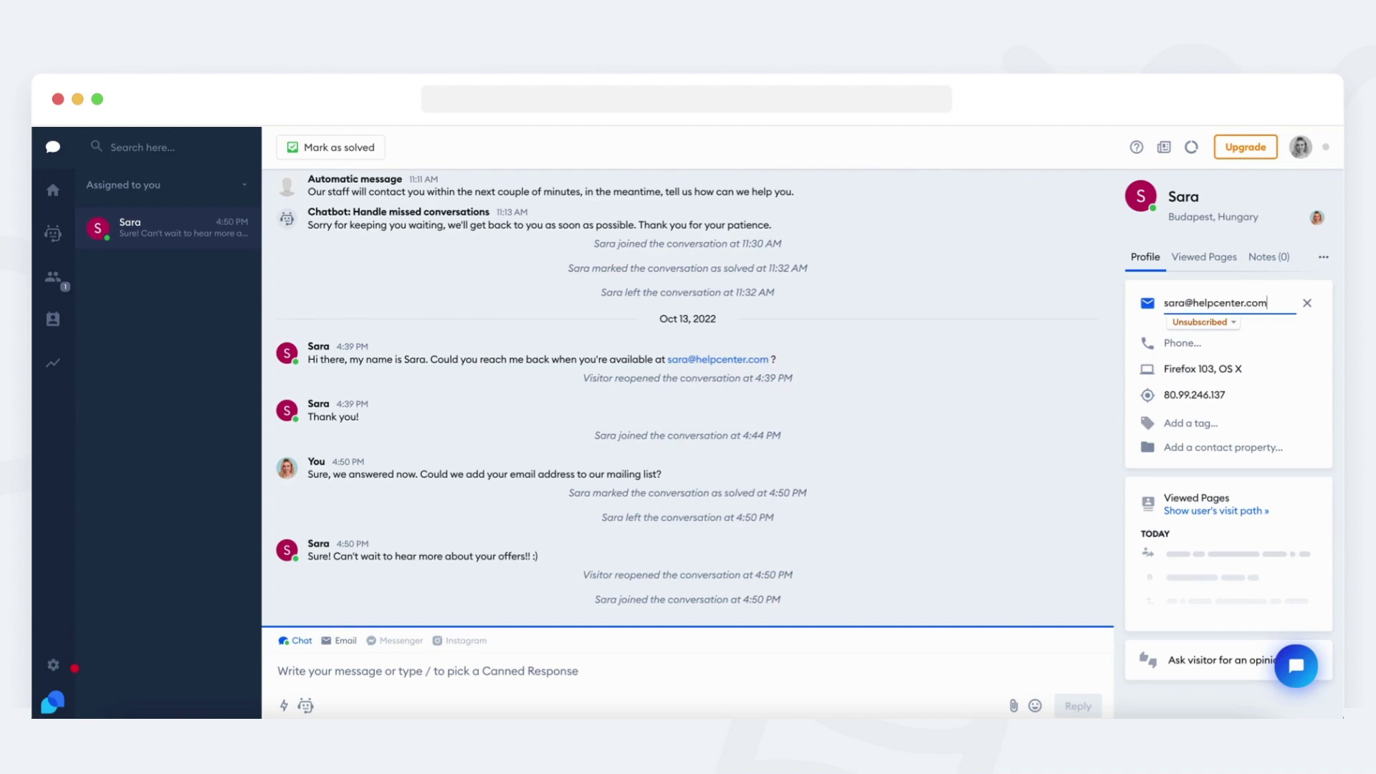
{"action": "key", "text": "Return"}
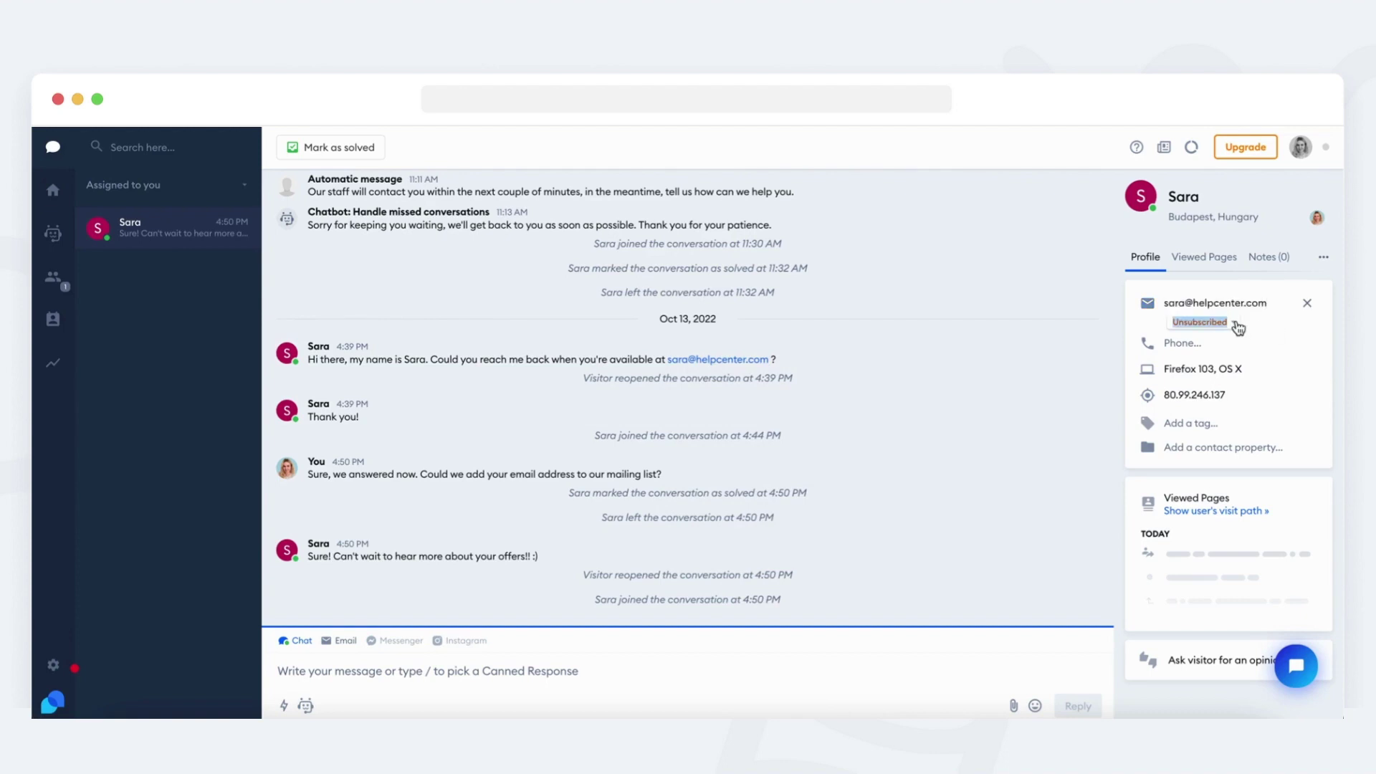
Mark the visitor as Subscribed with consent added.
{"action": "left_click", "coordinate": [1235, 324]}
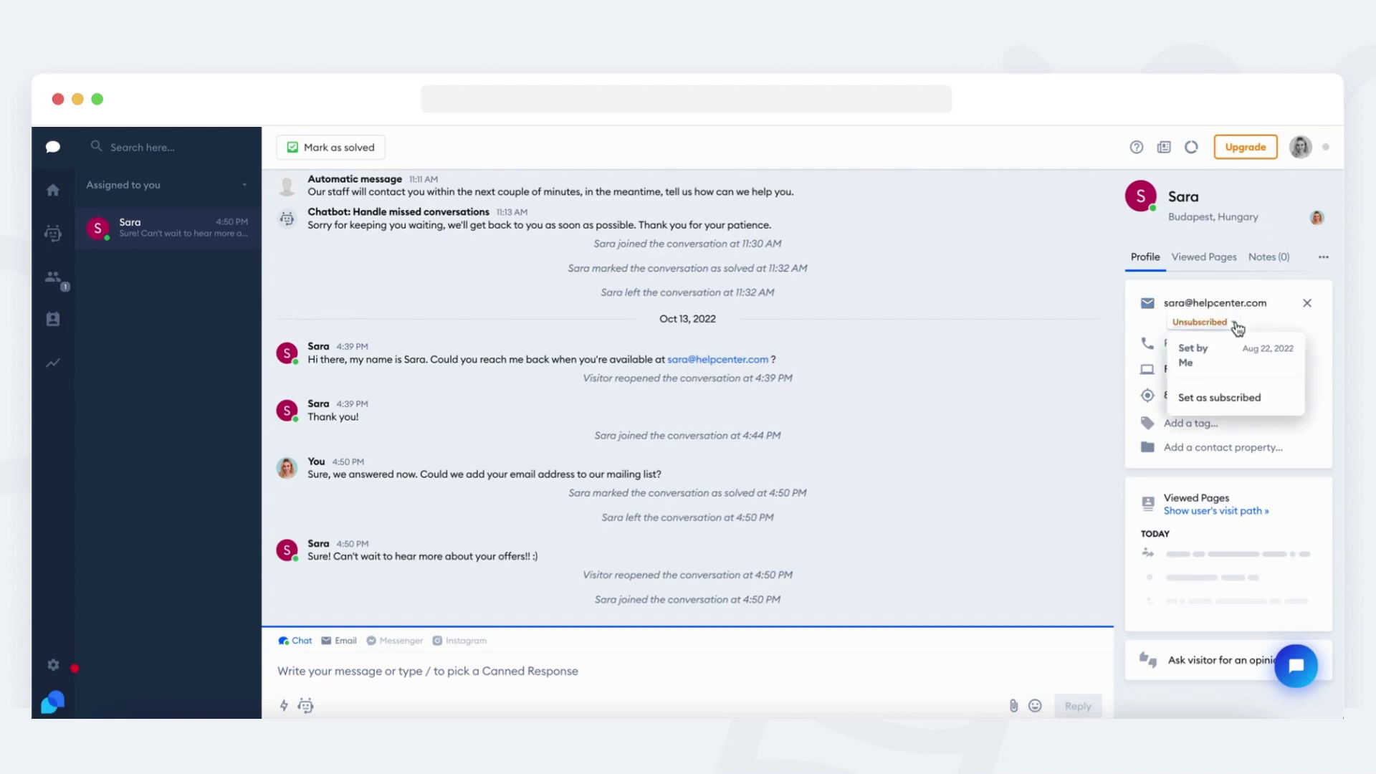
{"action": "left_click", "coordinate": [1263, 407]}
{"action": "left_click", "coordinate": [762, 557]}
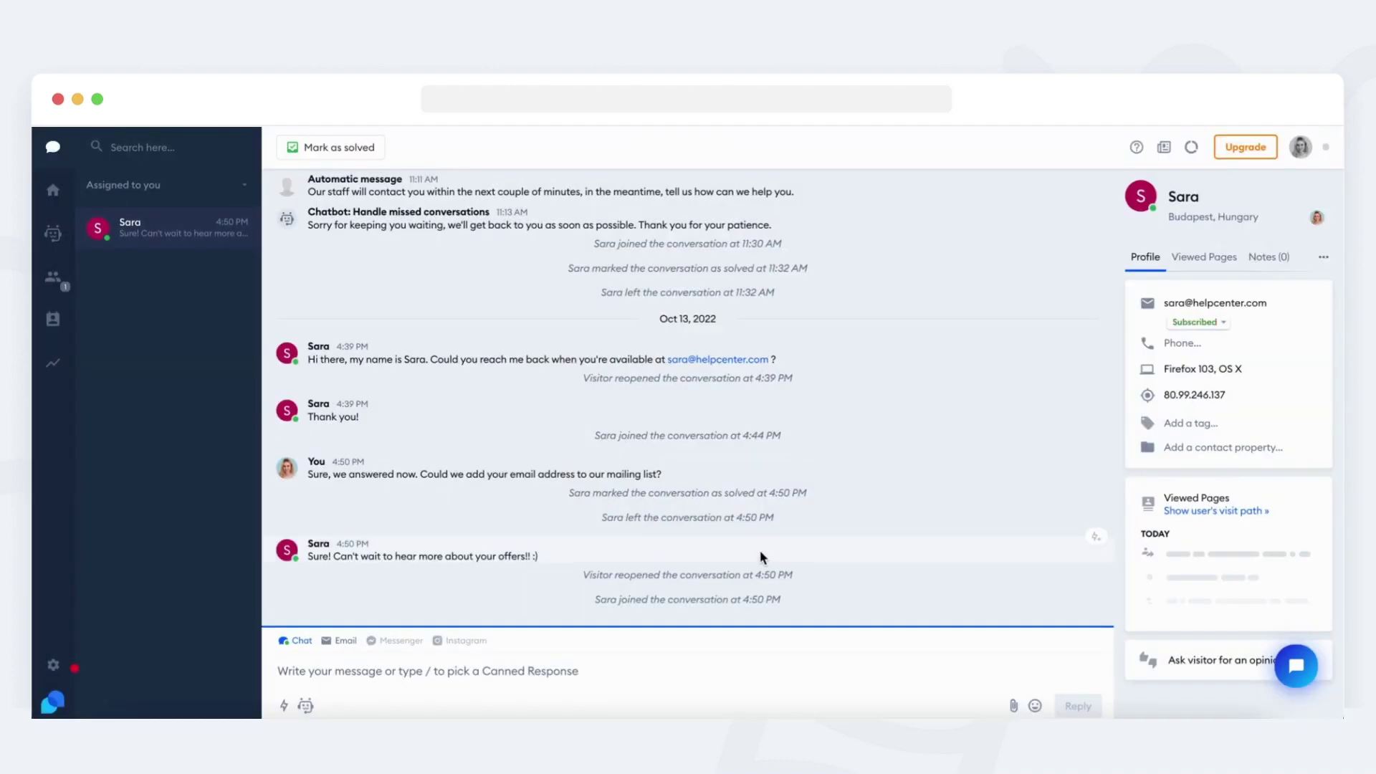